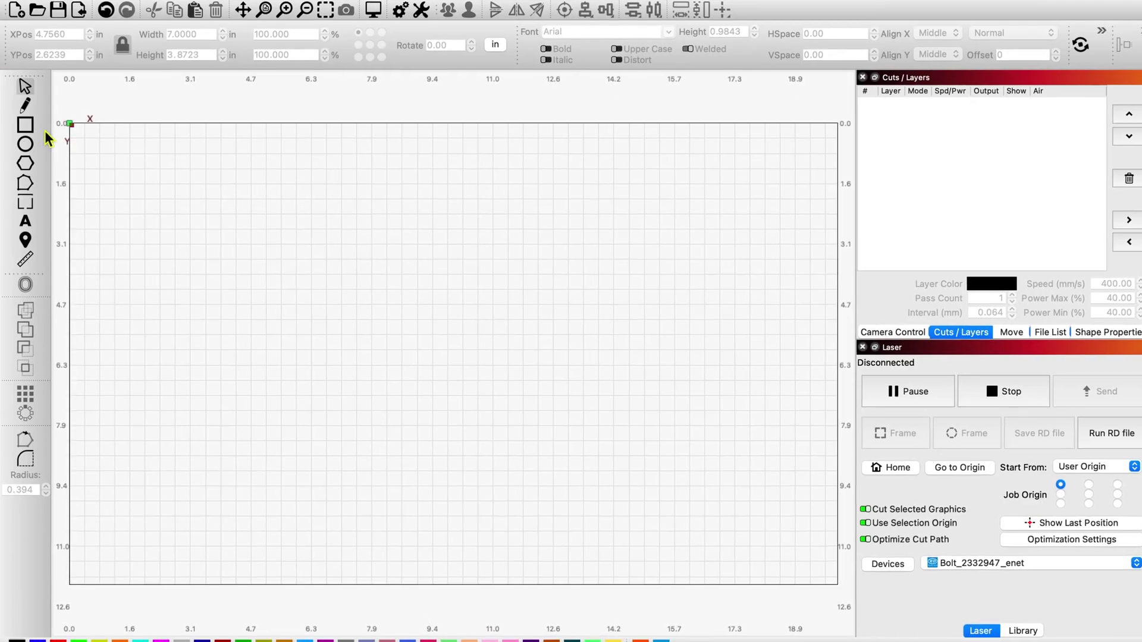
Step: Draw a rectangle about 5.57 in wide and 3.26 in high in the work area, then return to selection mode
{"action": "left_click", "coordinate": [31, 126]}
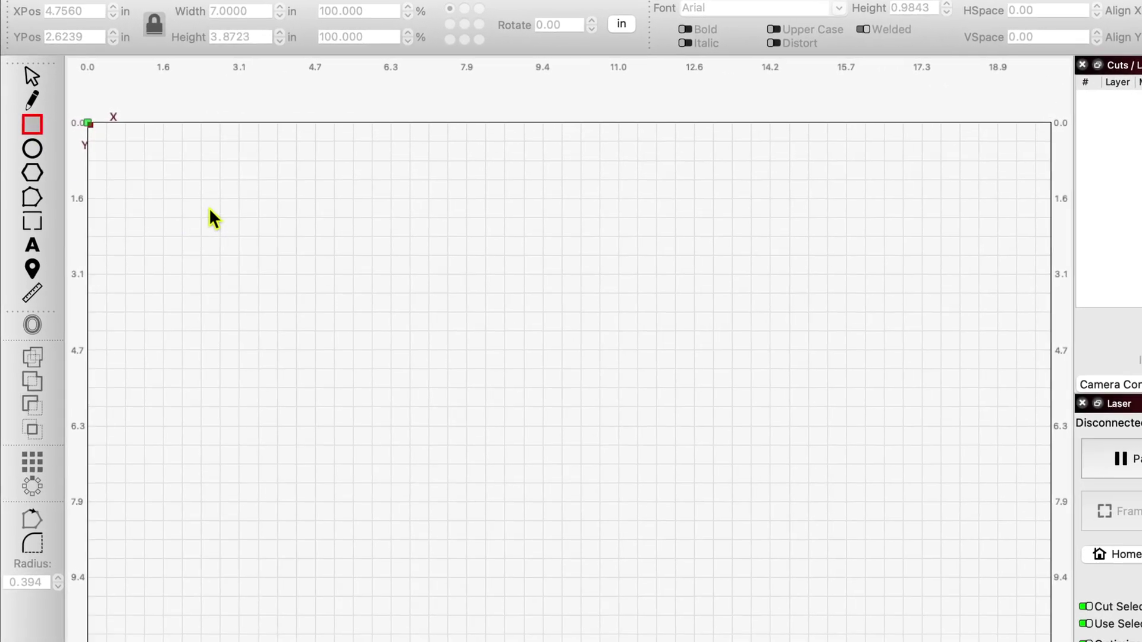
{"action": "left_click_drag", "start_coordinate": [225, 216], "coordinate": [258, 287]}
{"action": "left_click_drag", "start_coordinate": [495, 376], "coordinate": [628, 439]}
{"action": "left_click_drag", "start_coordinate": [883, 566], "coordinate": [882, 564]}
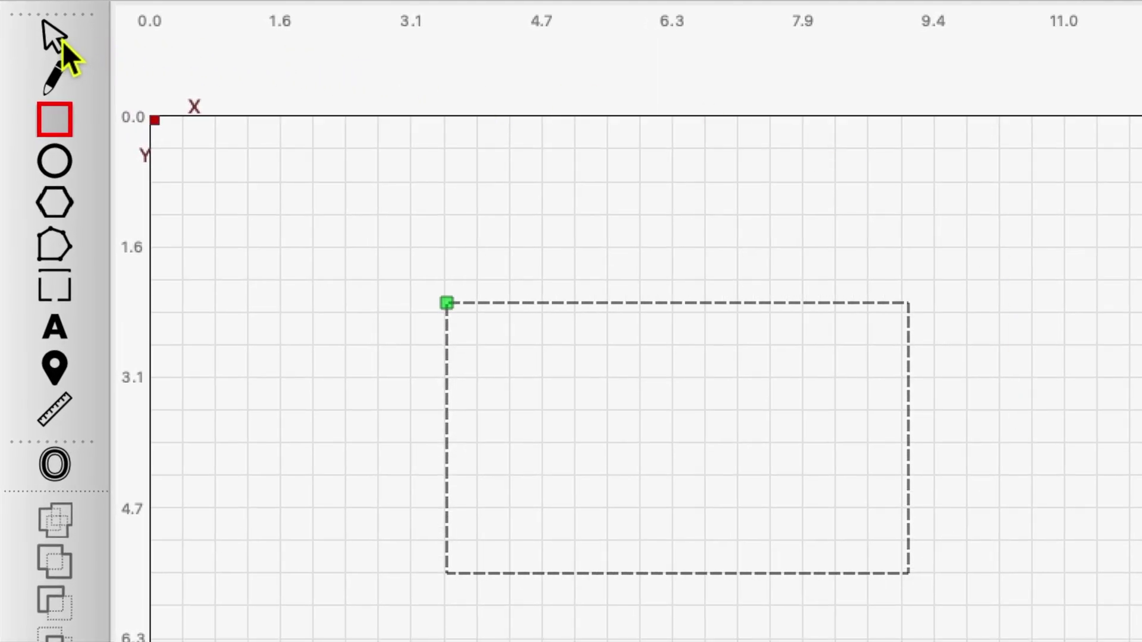
{"action": "left_click", "coordinate": [56, 37]}
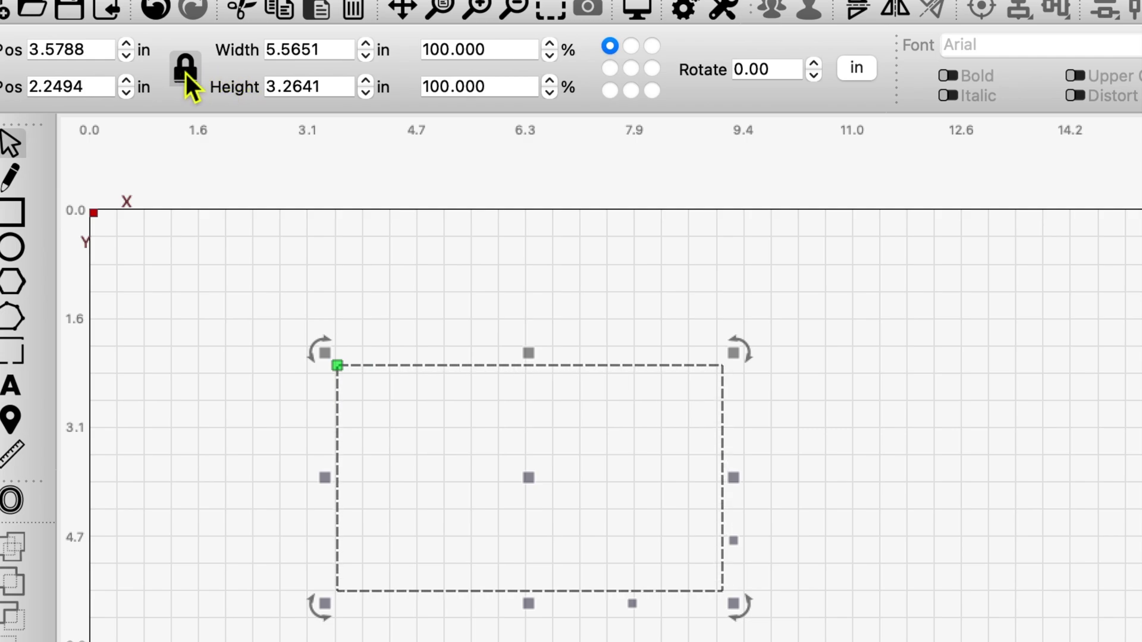
Step: Resize the rectangle to 7 in wide and 5 in high with the aspect ratio unlocked, then lock the ratio again
{"action": "left_click", "coordinate": [186, 72]}
{"action": "left_click_drag", "start_coordinate": [327, 63], "coordinate": [268, 66]}
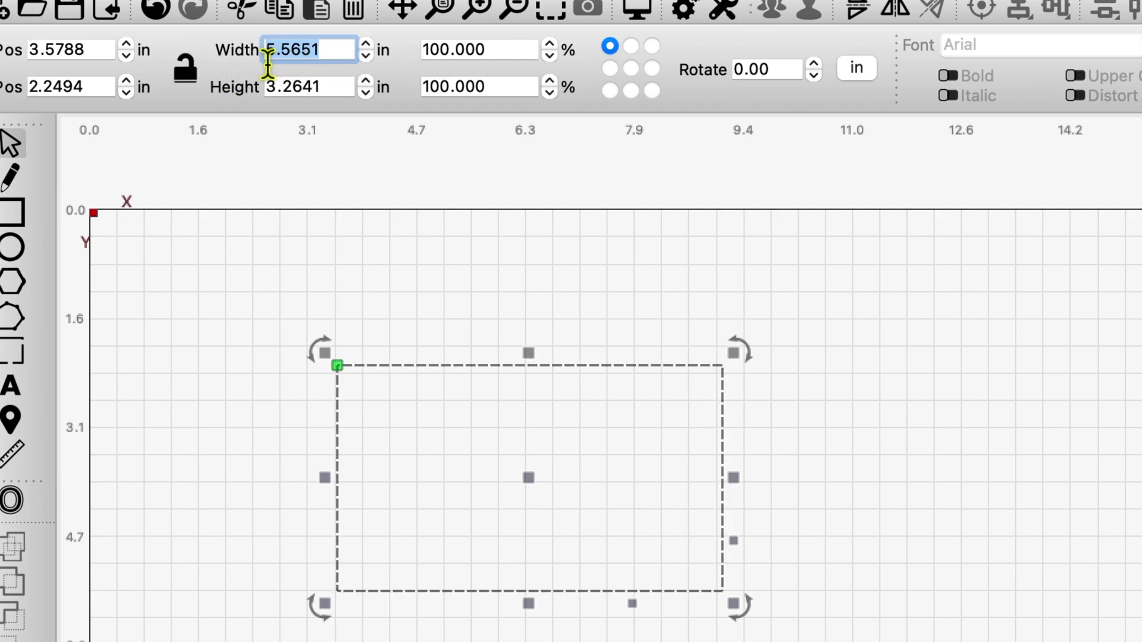
{"action": "type", "text": "7"}
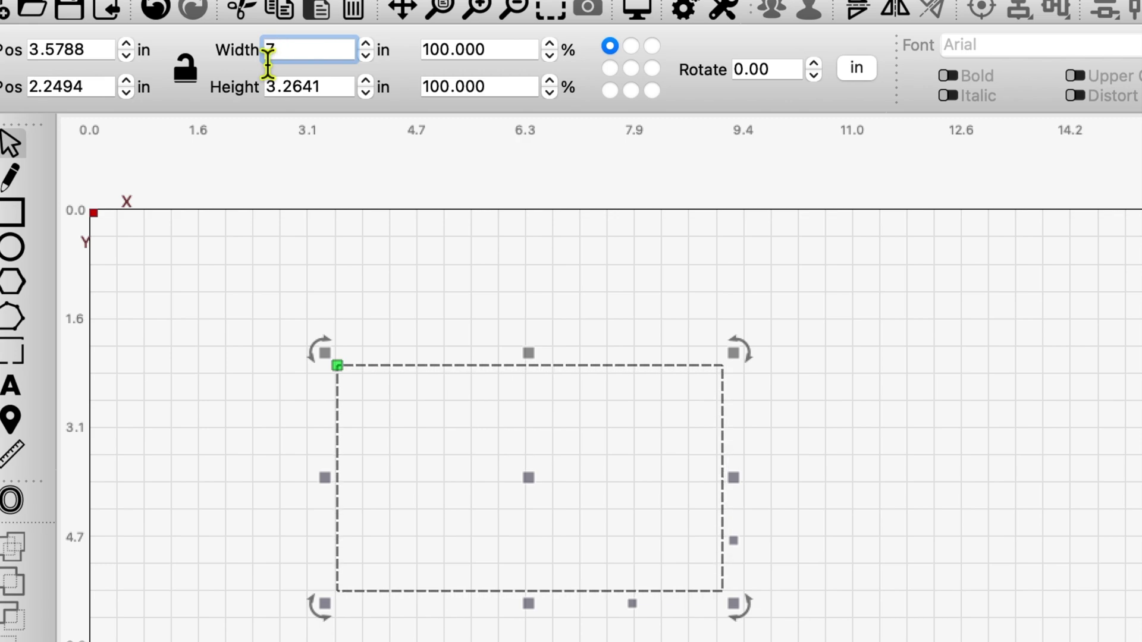
{"action": "key", "text": "Tab"}
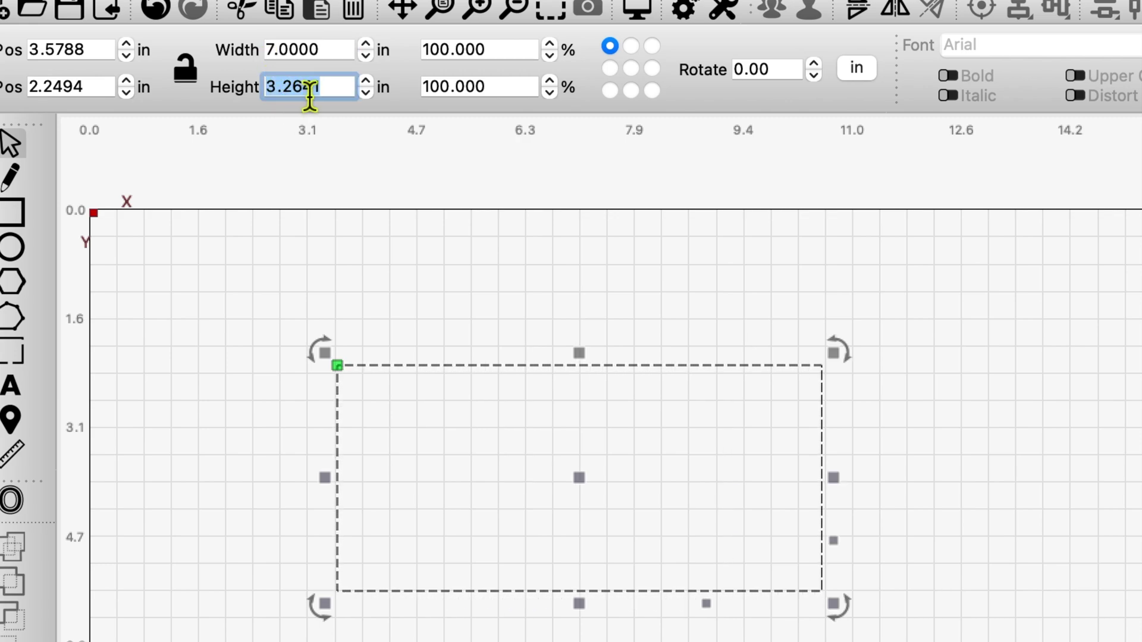
{"action": "type", "text": "5"}
{"action": "key", "text": "Return"}
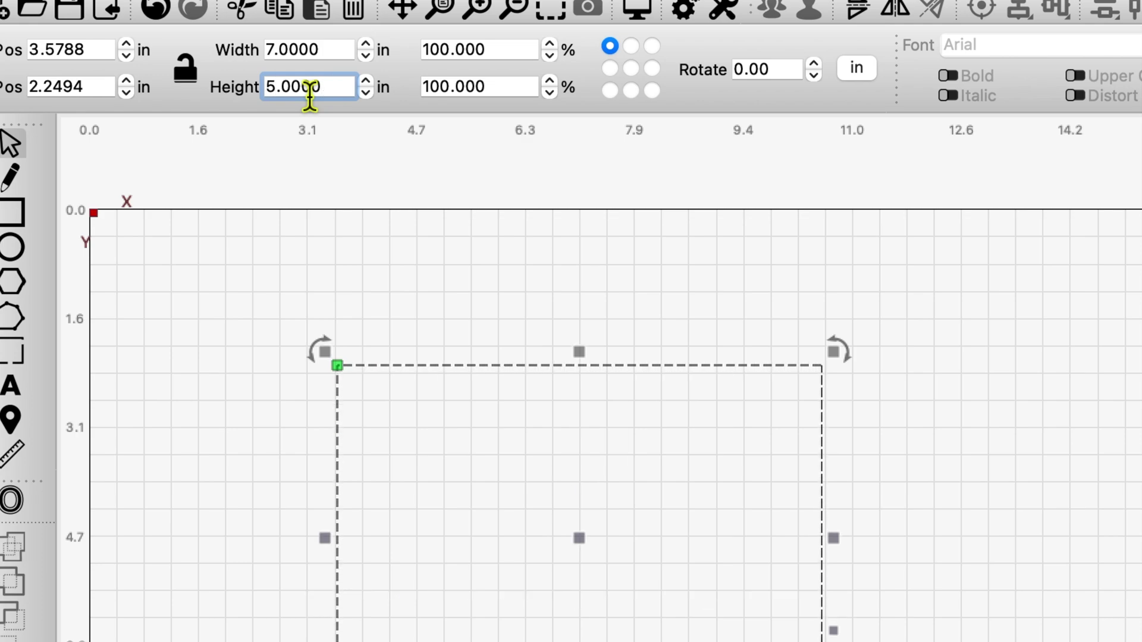
{"action": "left_click", "coordinate": [186, 76]}
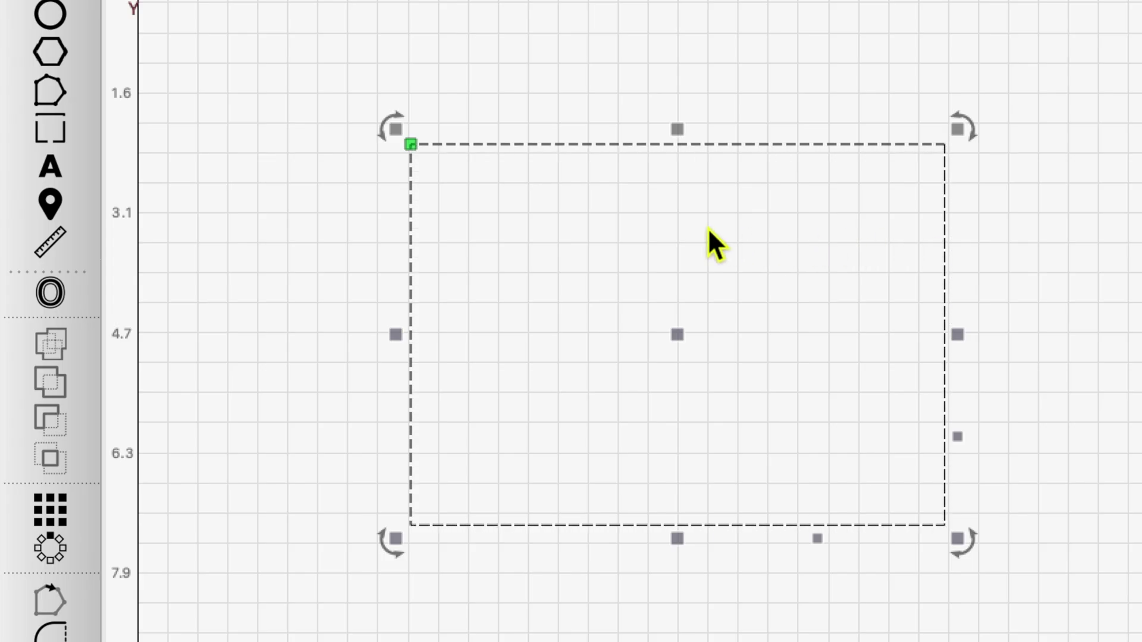
Step: Offset the rectangle outward by 0.25 in with the Corner style, keeping the original
{"action": "left_click", "coordinate": [55, 295]}
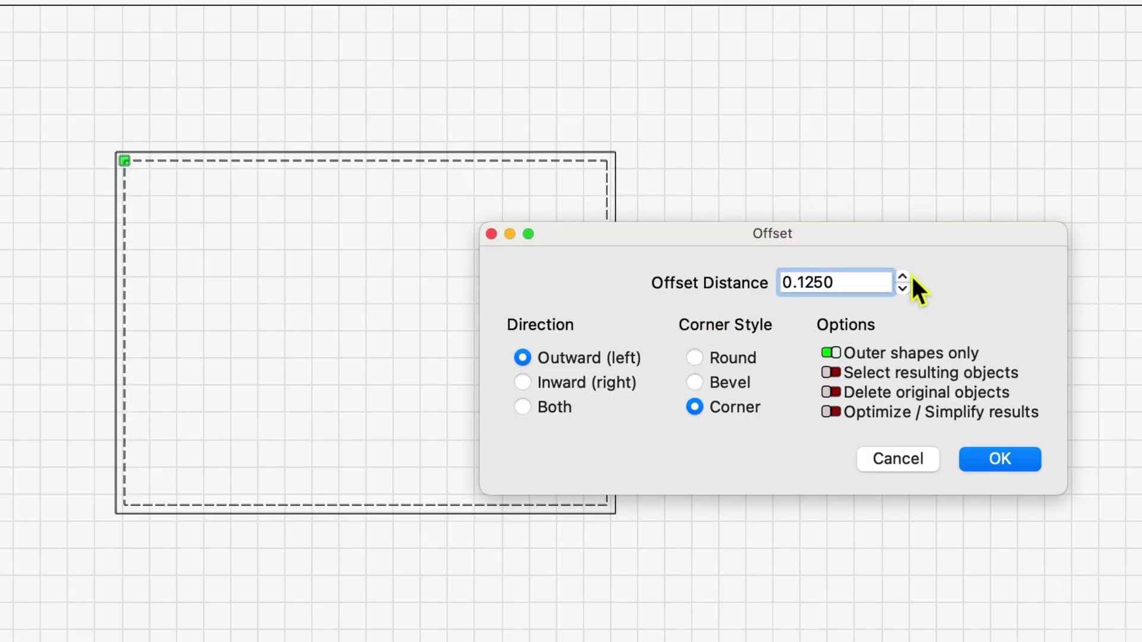
{"action": "left_click", "coordinate": [902, 276]}
{"action": "left_click", "coordinate": [902, 275]}
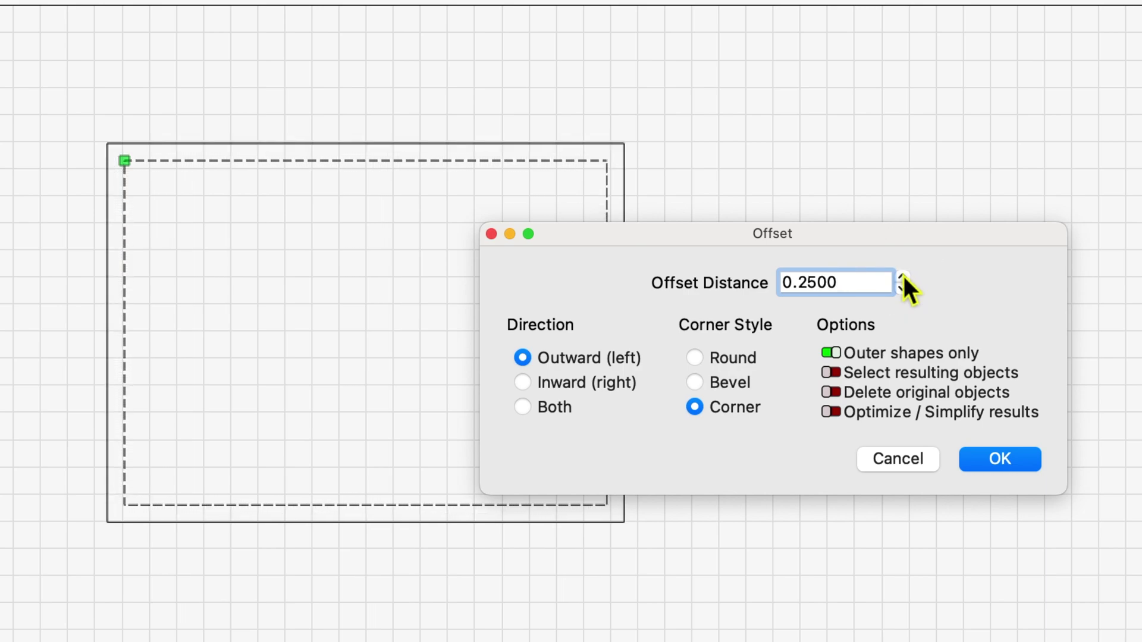
{"action": "left_click", "coordinate": [997, 456]}
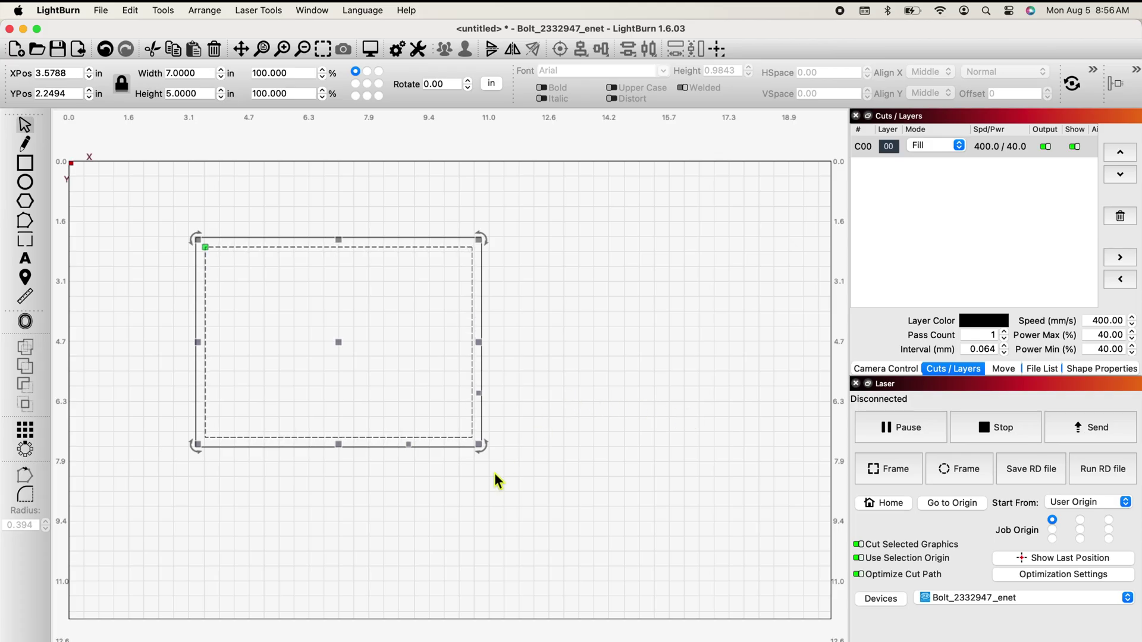
Step: Group the inner and outer rectangles into one frame
{"action": "left_click_drag", "start_coordinate": [512, 468], "coordinate": [150, 215]}
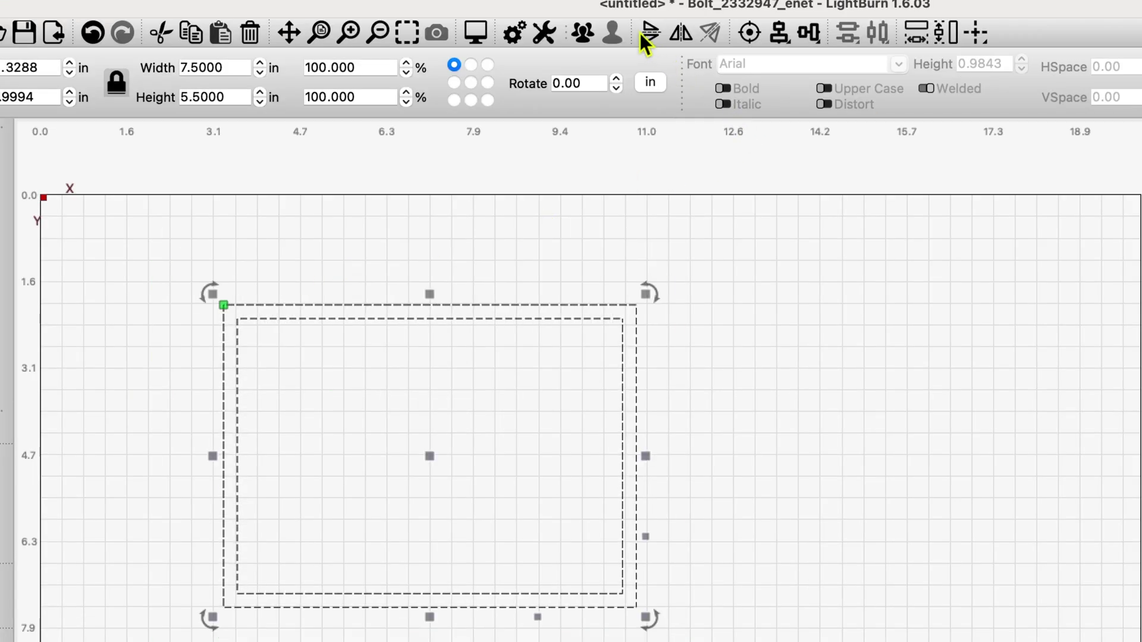
{"action": "left_click", "coordinate": [583, 34]}
{"action": "left_click", "coordinate": [662, 446]}
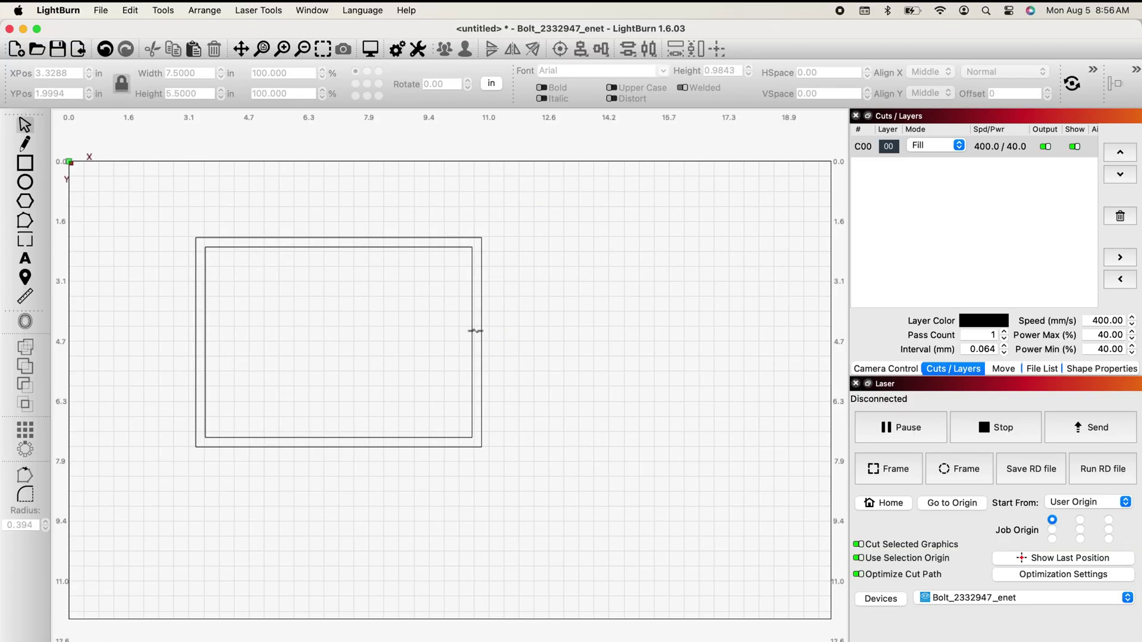
Step: Duplicate the grouped frame and place the copy to the right of the original
{"action": "left_click", "coordinate": [476, 330]}
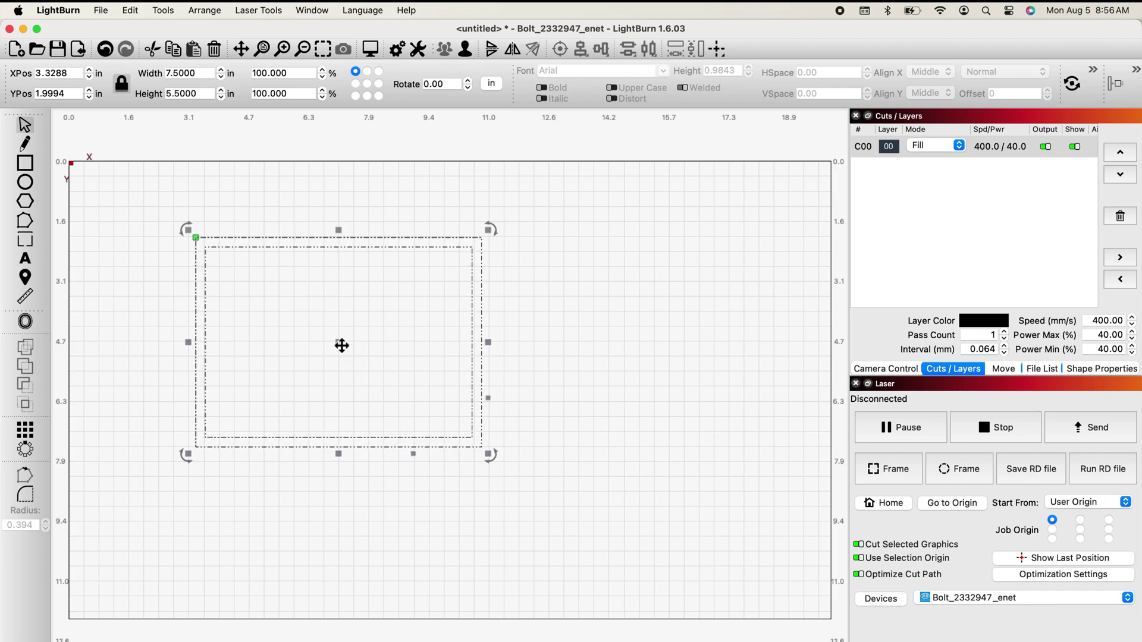
{"action": "right_click", "coordinate": [340, 344]}
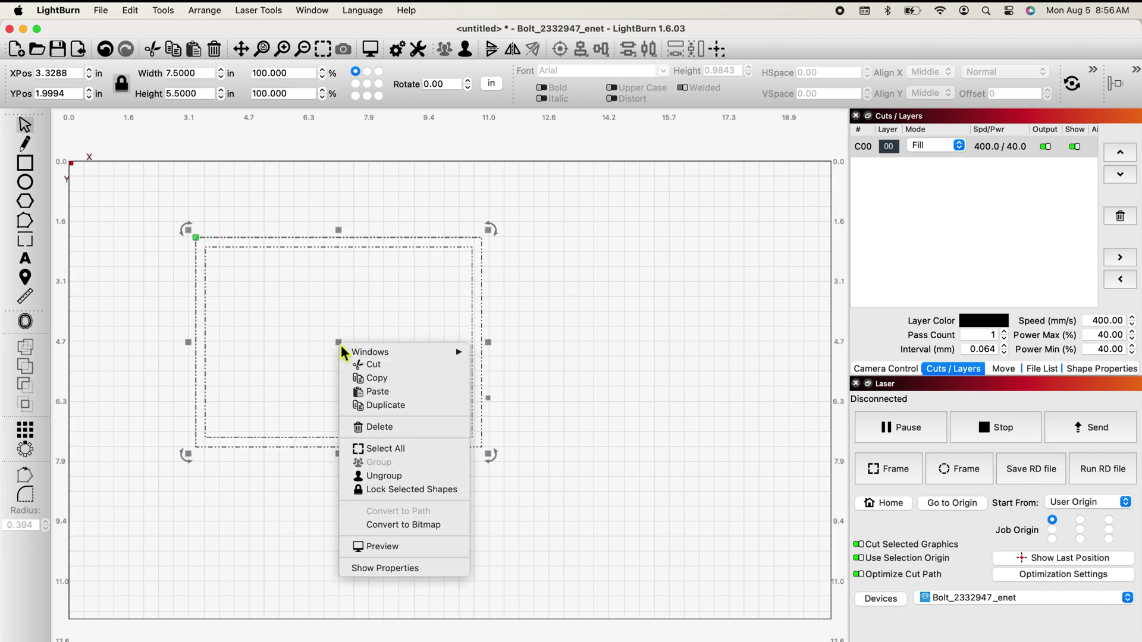
{"action": "left_click", "coordinate": [394, 406]}
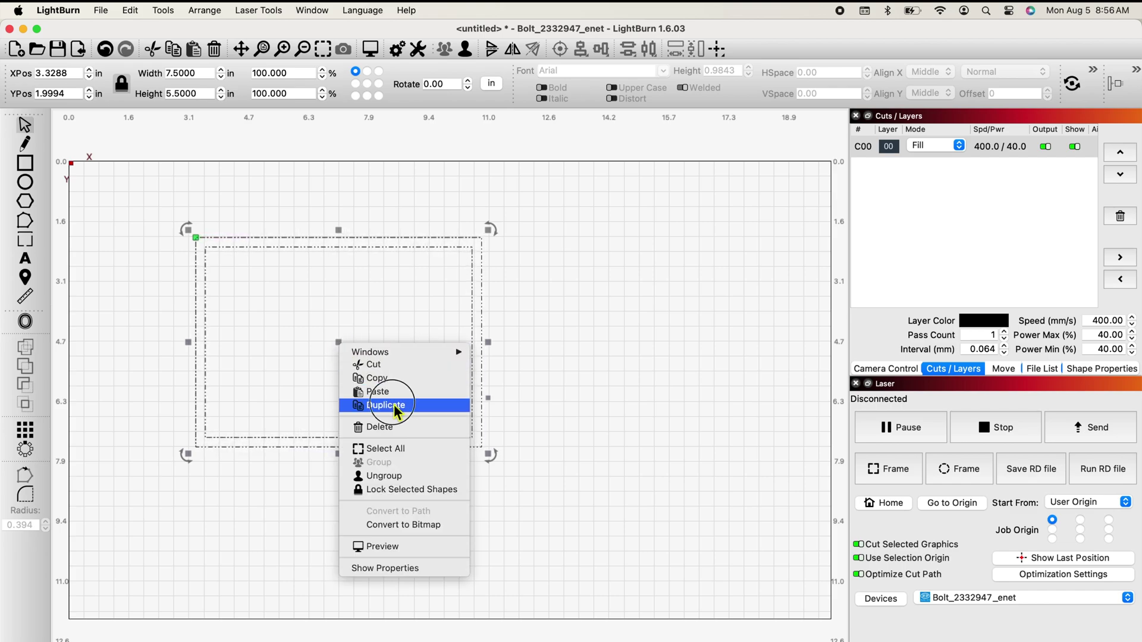
{"action": "left_click_drag", "start_coordinate": [340, 346], "coordinate": [653, 344]}
Step: Duplicate both frames together and place the new pair directly below the first pair
{"action": "left_click_drag", "start_coordinate": [801, 458], "coordinate": [153, 216]}
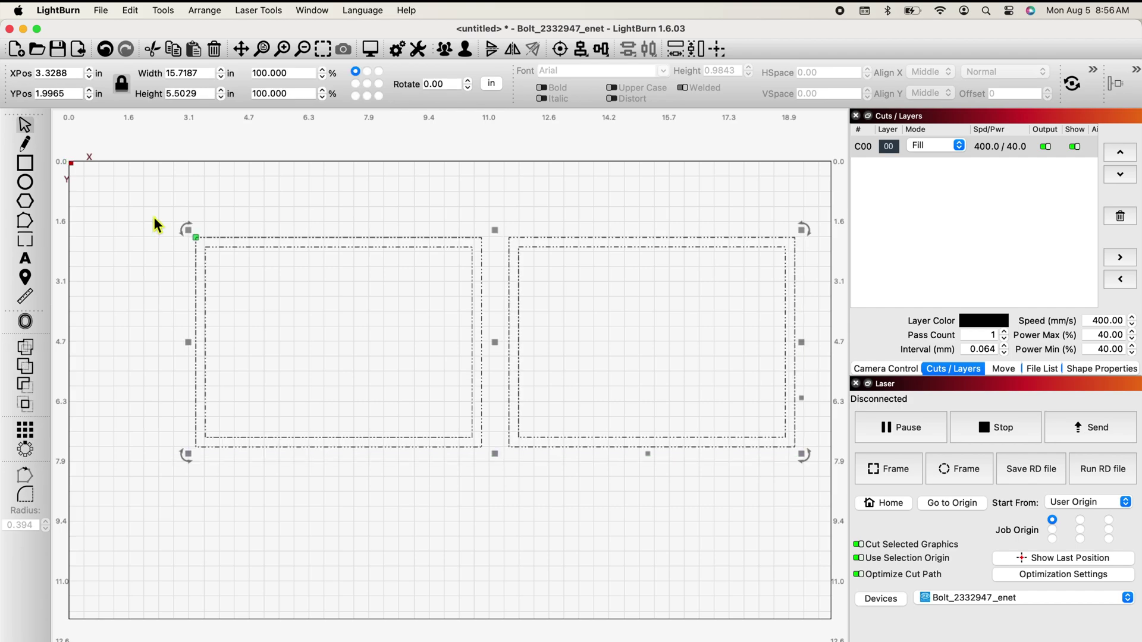
{"action": "right_click", "coordinate": [420, 327]}
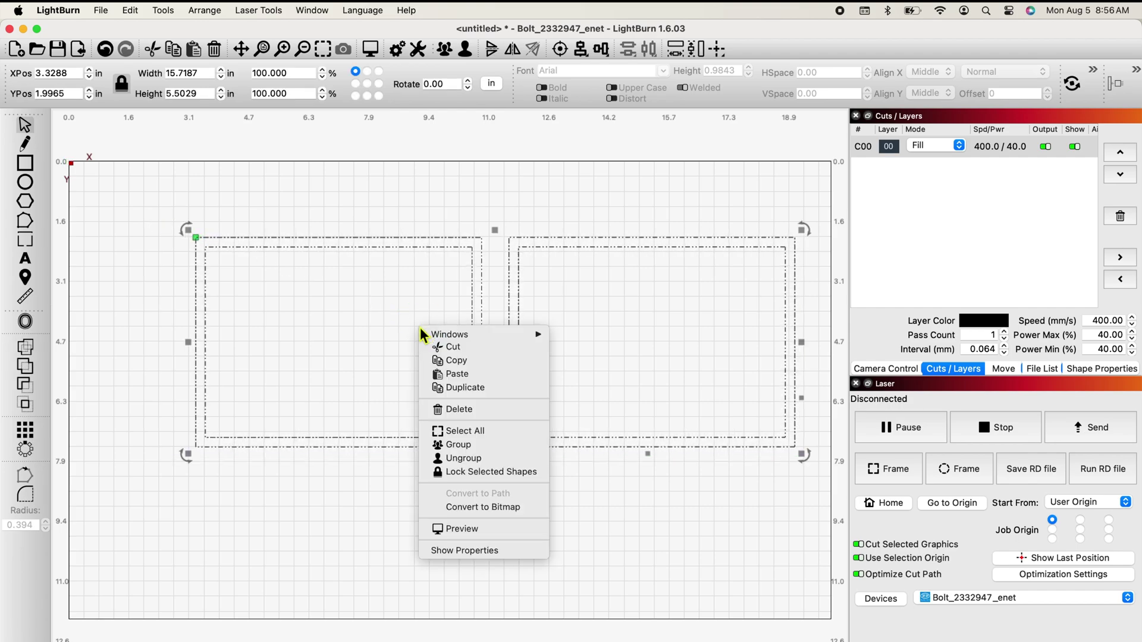
{"action": "left_click", "coordinate": [464, 386]}
{"action": "left_click_drag", "start_coordinate": [496, 358], "coordinate": [495, 563]}
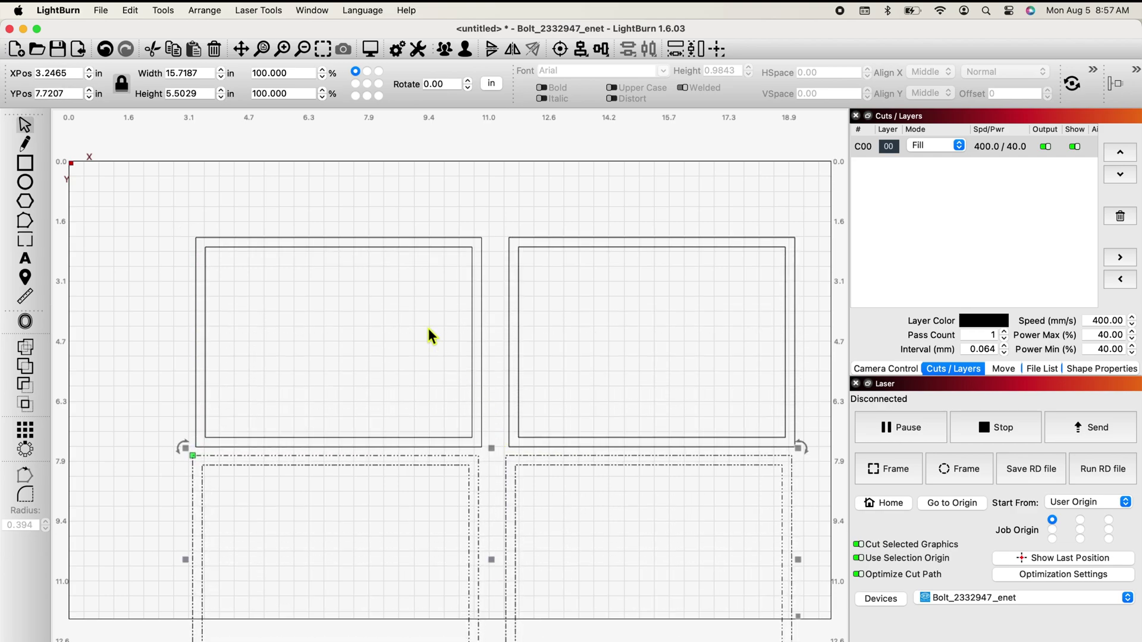
{"action": "left_click", "coordinate": [451, 206]}
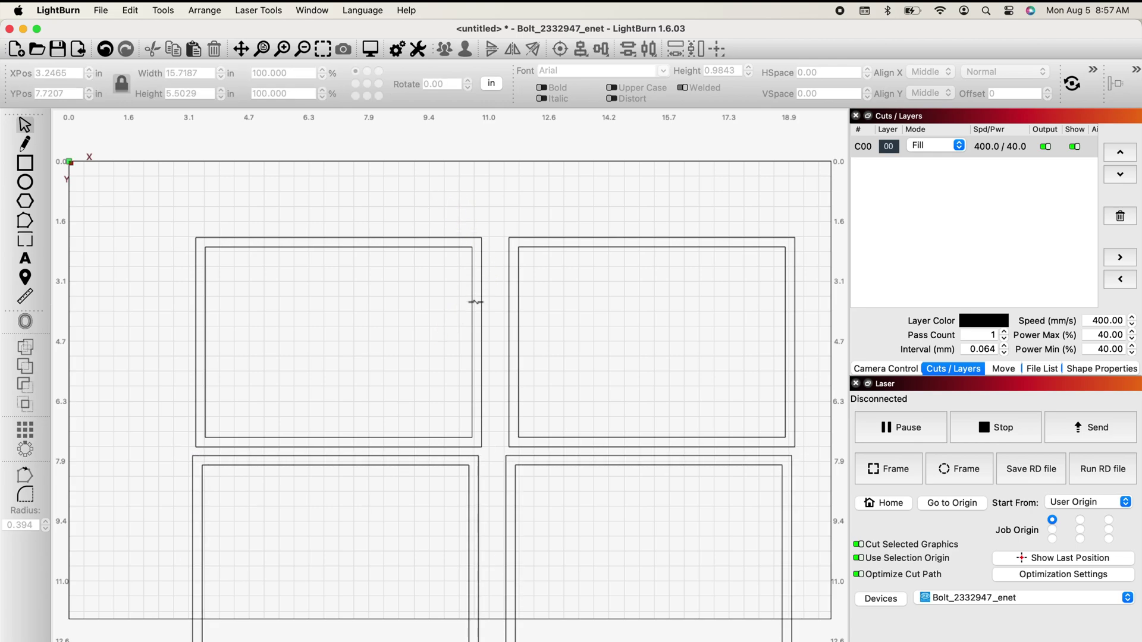
Step: Move the two left-hand frames over onto the right-hand ones to clear the left half of the work area
{"action": "left_click", "coordinate": [473, 357]}
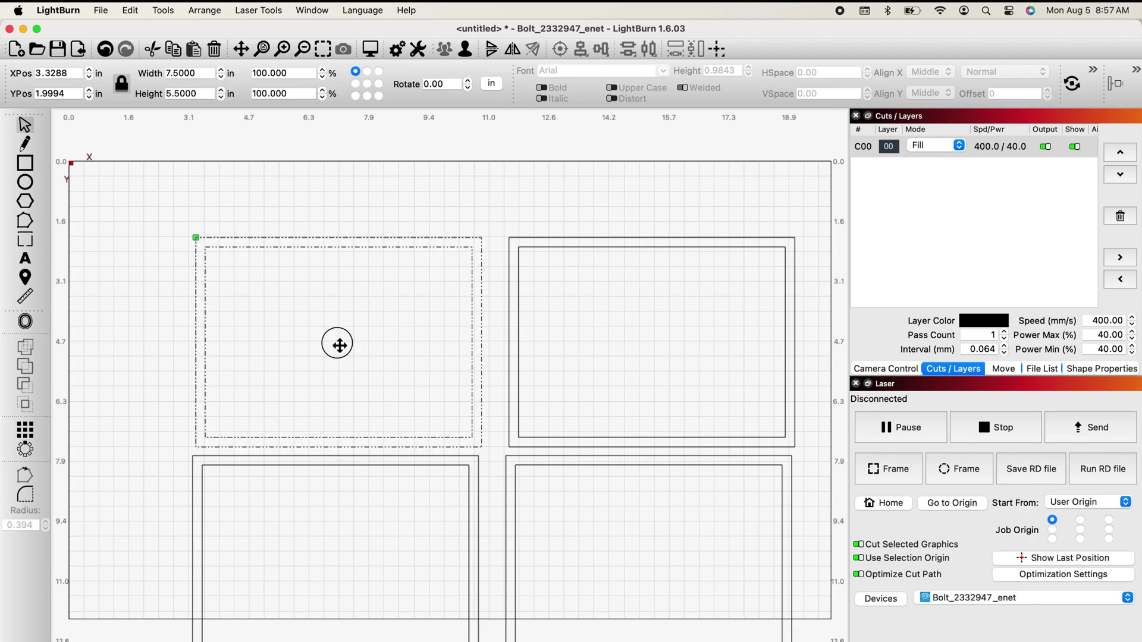
{"action": "left_click_drag", "start_coordinate": [339, 340], "coordinate": [661, 282]}
{"action": "left_click", "coordinate": [359, 555]}
{"action": "left_click_drag", "start_coordinate": [359, 555], "coordinate": [697, 519]}
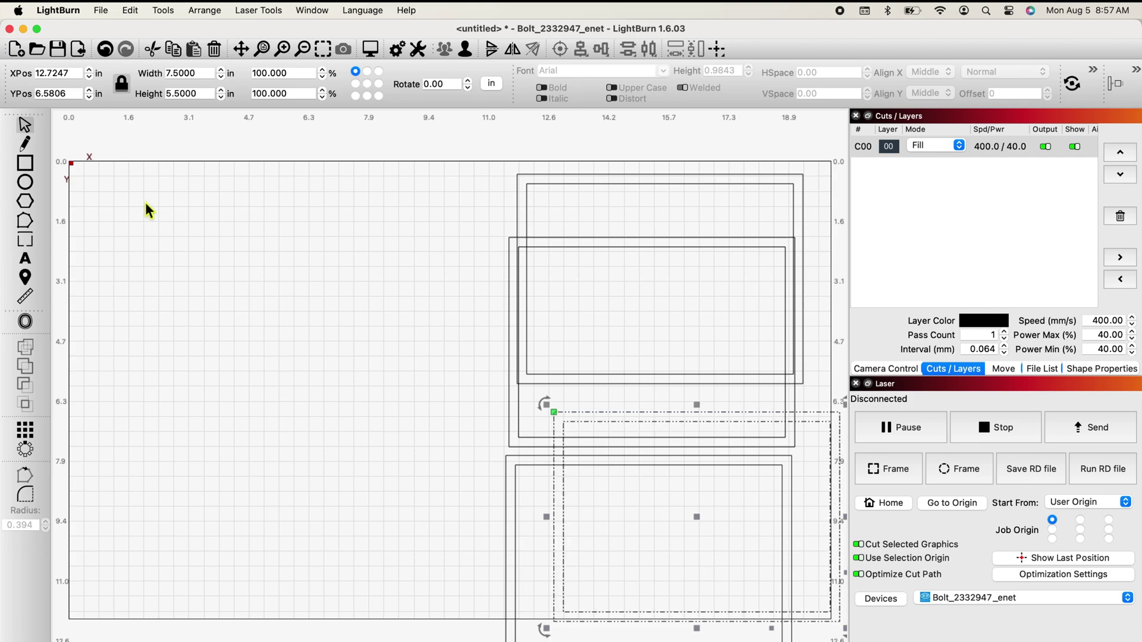
{"action": "left_click", "coordinate": [115, 177]}
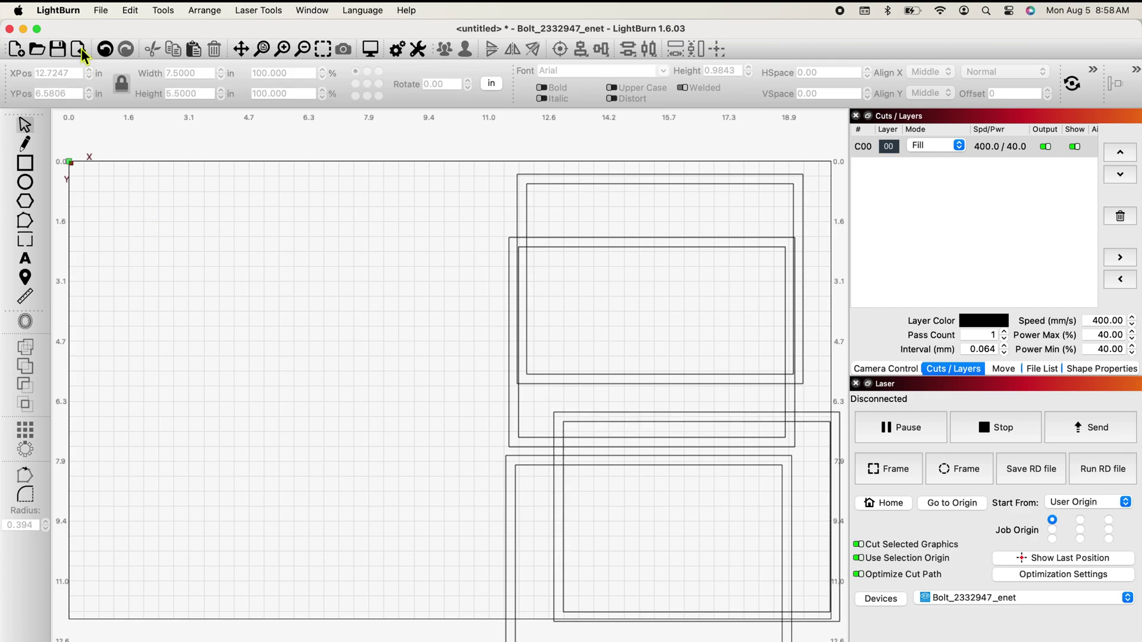
Step: Import SUMMER (4).svg and move the palm tree artwork to the upper-left corner of the work area
{"action": "left_click", "coordinate": [82, 52]}
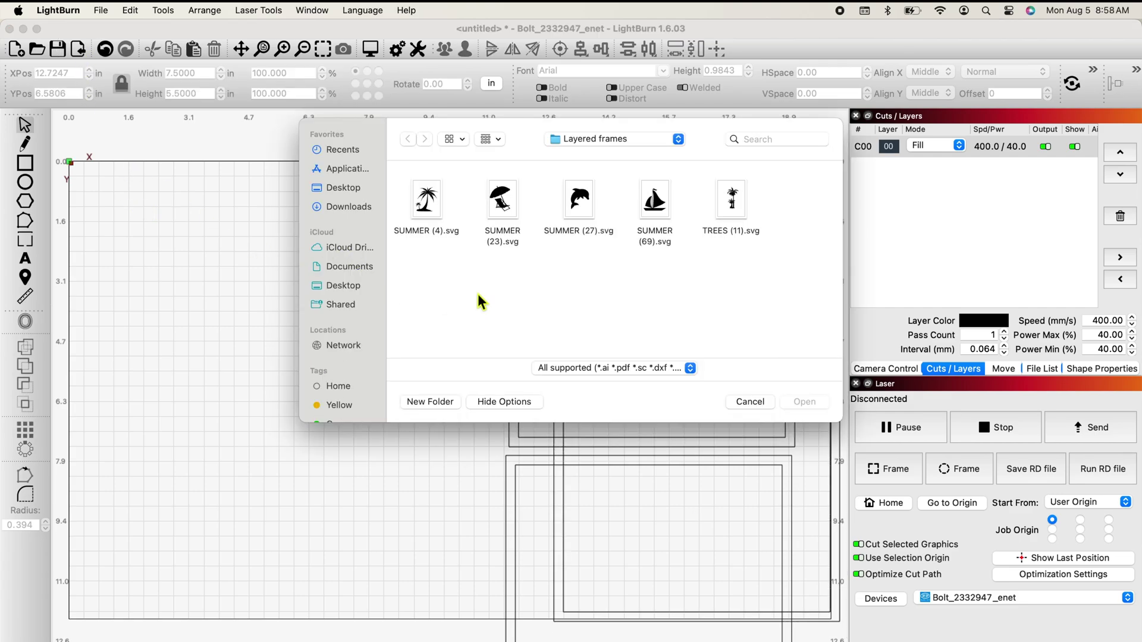
{"action": "left_click", "coordinate": [432, 208]}
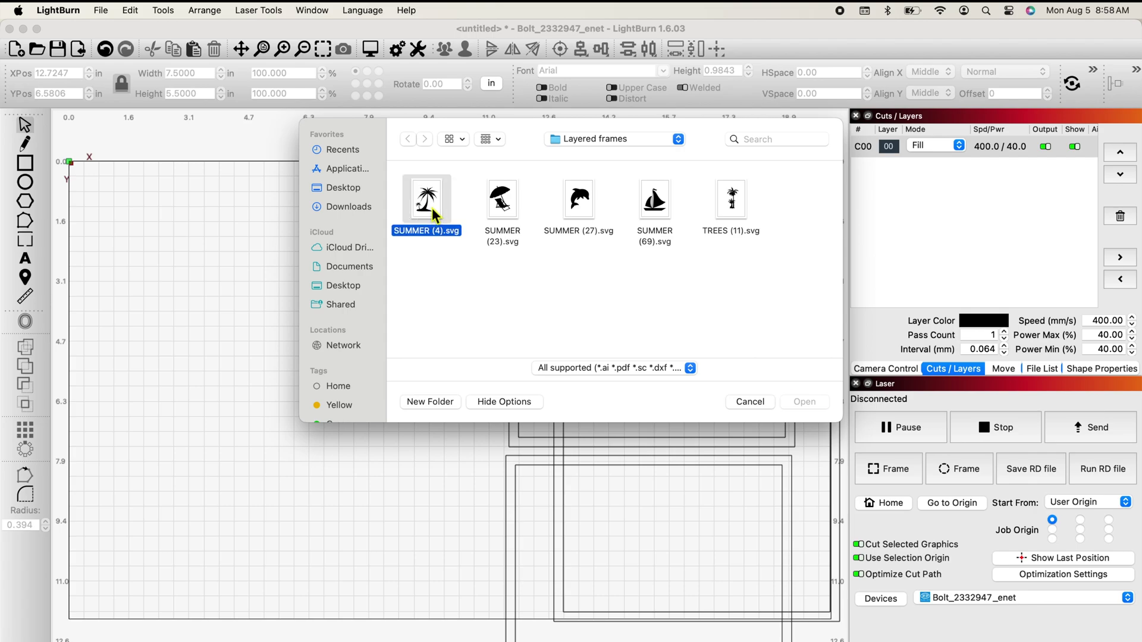
{"action": "left_click", "coordinate": [798, 402]}
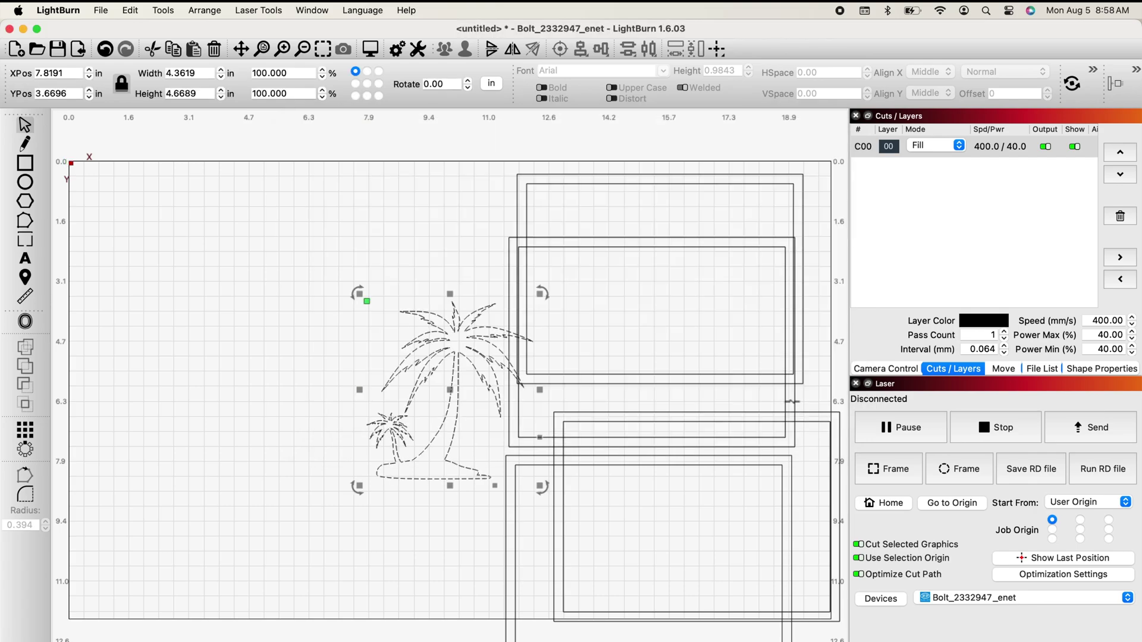
{"action": "left_click", "coordinate": [447, 505]}
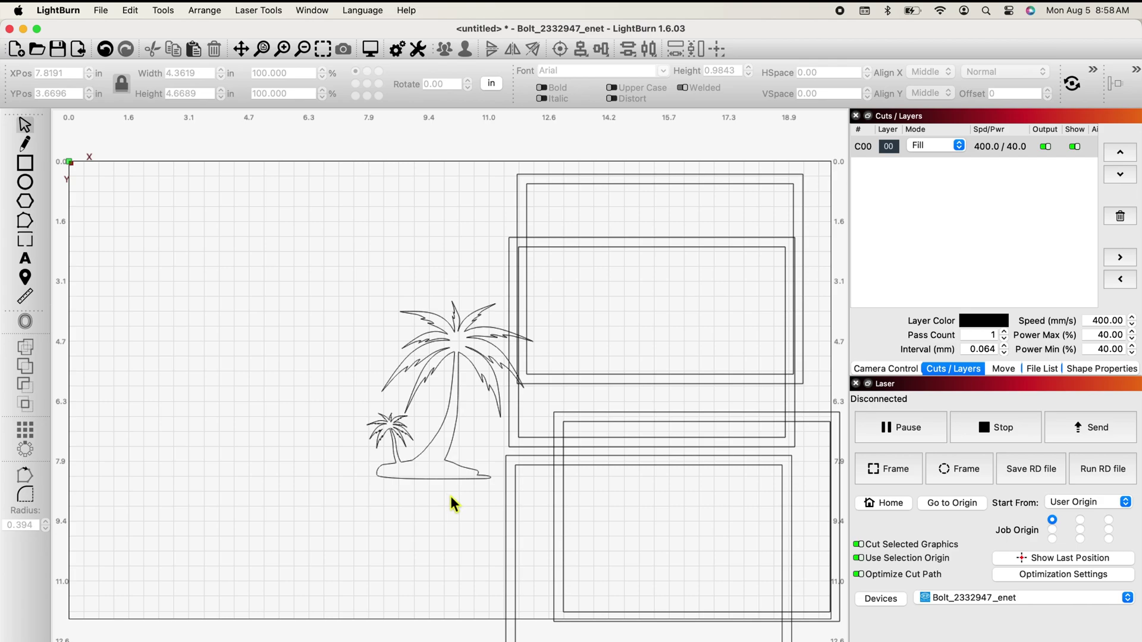
{"action": "left_click_drag", "start_coordinate": [491, 488], "coordinate": [368, 284]}
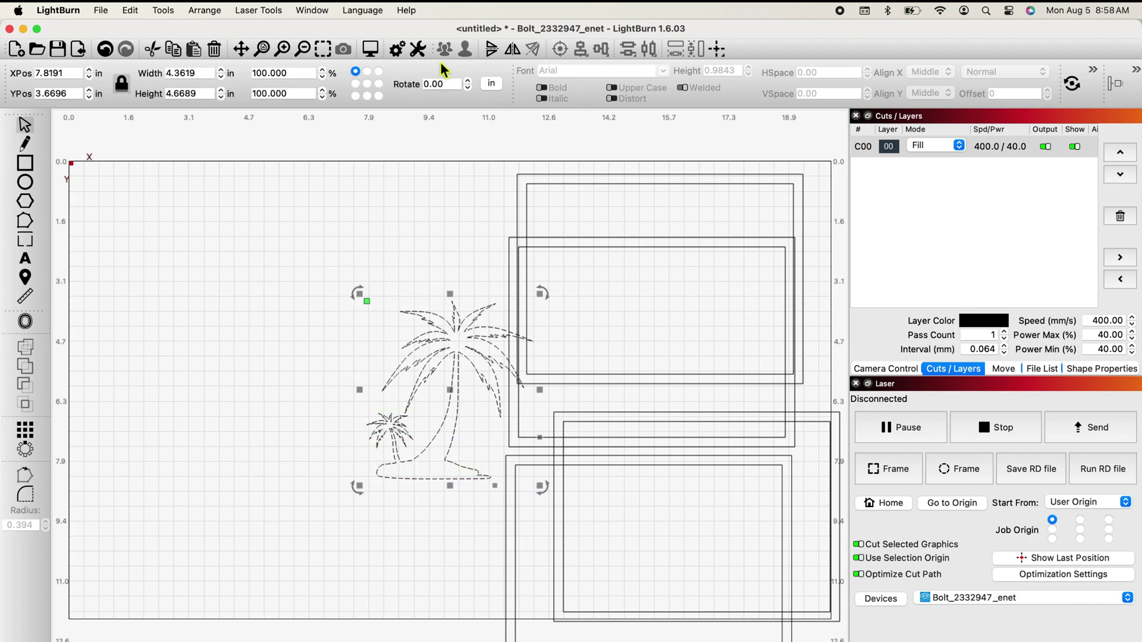
{"action": "left_click_drag", "start_coordinate": [452, 395], "coordinate": [143, 205]}
{"action": "left_click", "coordinate": [284, 334]}
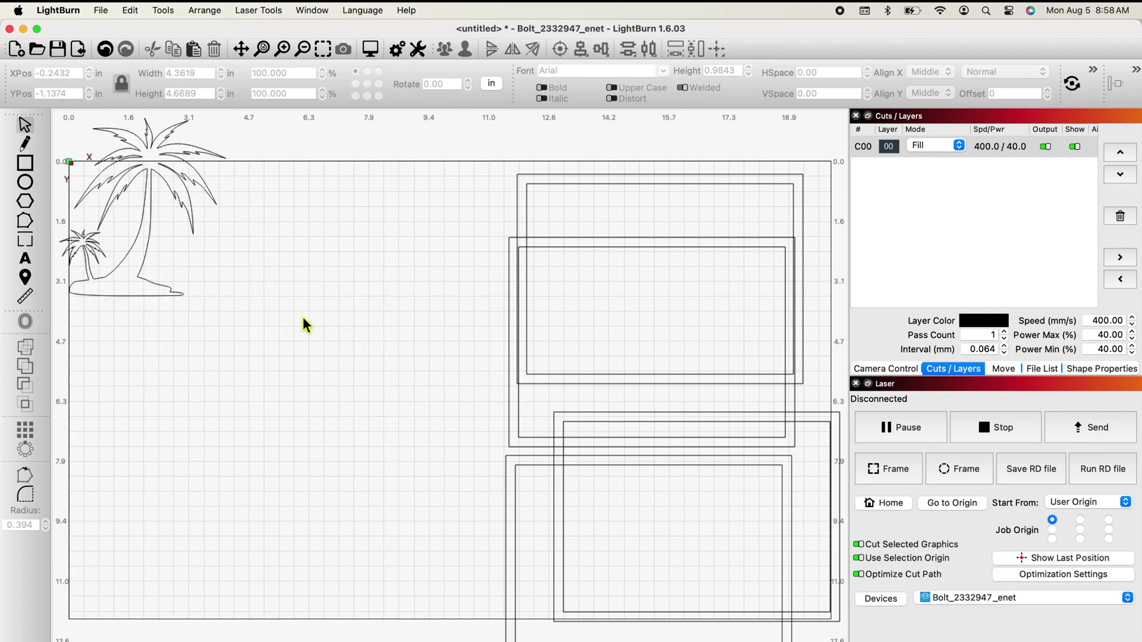
Step: Import SUMMER (23).svg and place the beach umbrella and chair, grouped as one object, to the right of the palm trees
{"action": "left_click", "coordinate": [79, 51]}
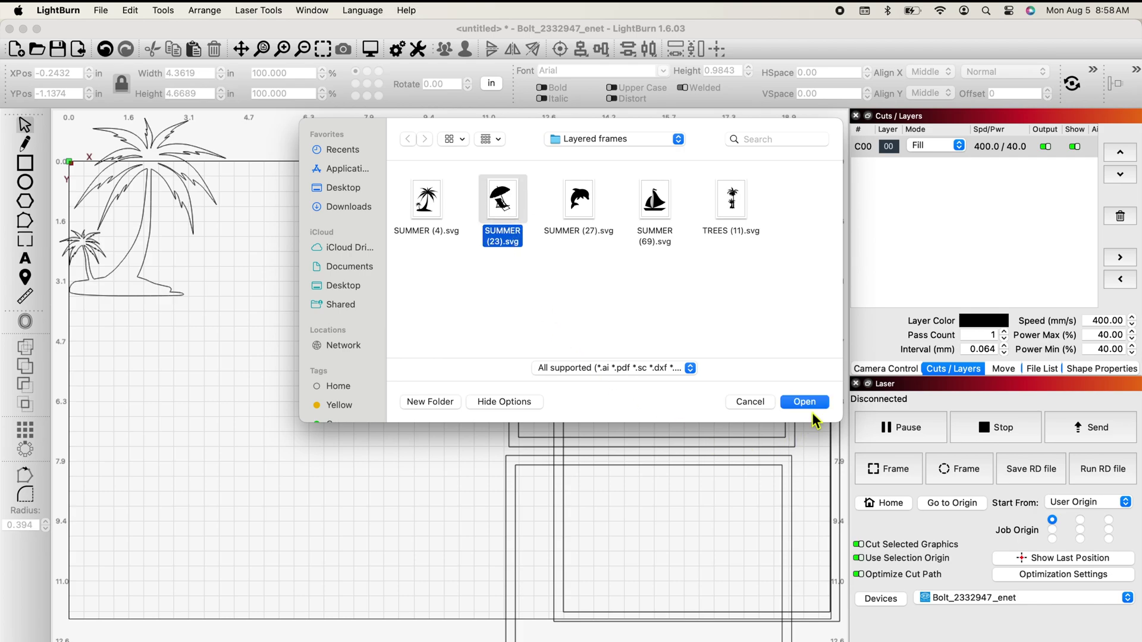
{"action": "left_click", "coordinate": [811, 404]}
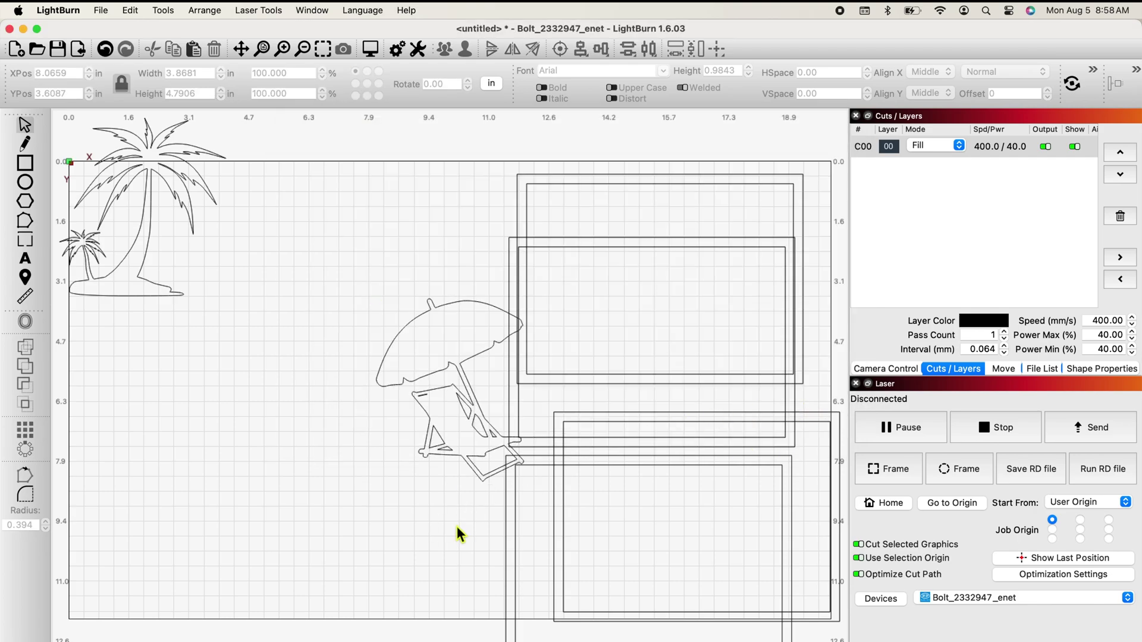
{"action": "mouse_move", "coordinate": [499, 491]}
{"action": "left_mouse_down"}
{"action": "mouse_move", "coordinate": [453, 464]}
{"action": "mouse_move", "coordinate": [378, 340]}
{"action": "mouse_move", "coordinate": [377, 276]}
{"action": "left_mouse_up"}
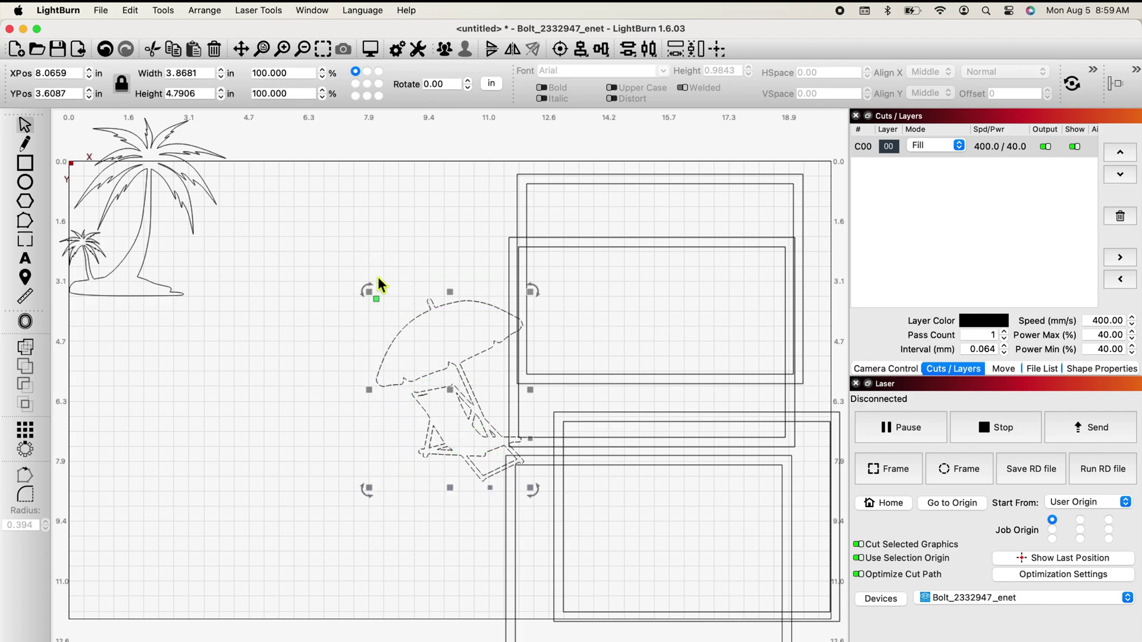
{"action": "left_click", "coordinate": [445, 53]}
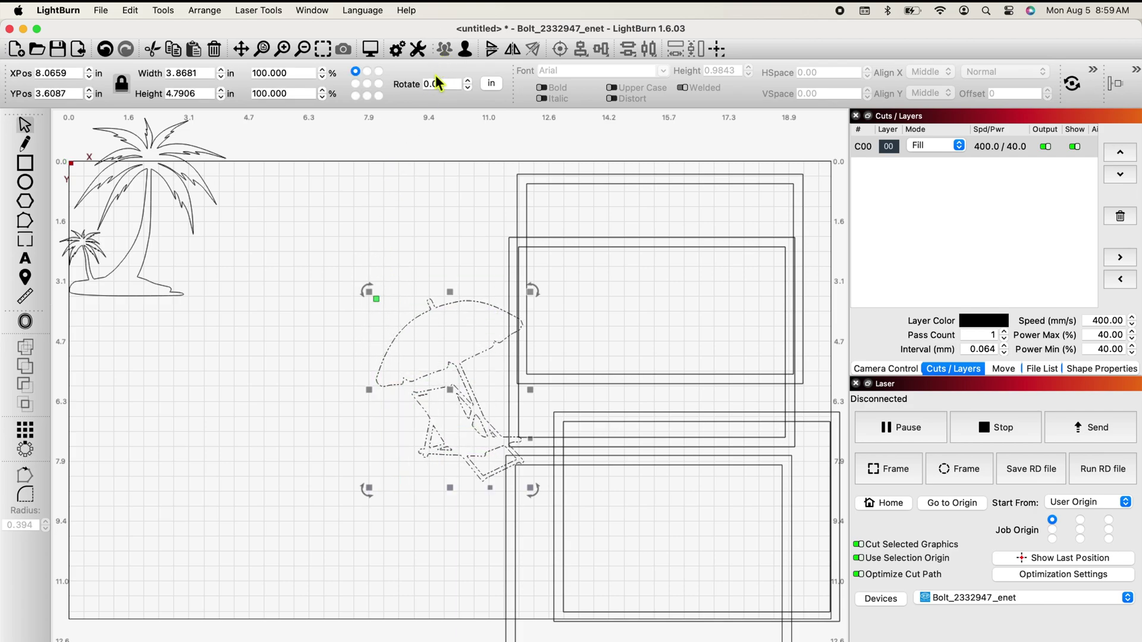
{"action": "mouse_move", "coordinate": [445, 393]}
{"action": "left_mouse_down"}
{"action": "mouse_move", "coordinate": [326, 416]}
{"action": "mouse_move", "coordinate": [327, 208]}
{"action": "left_mouse_up"}
Step: Import SUMMER (27).svg and place the dolphin below the palm trees
{"action": "key", "text": "super+i"}
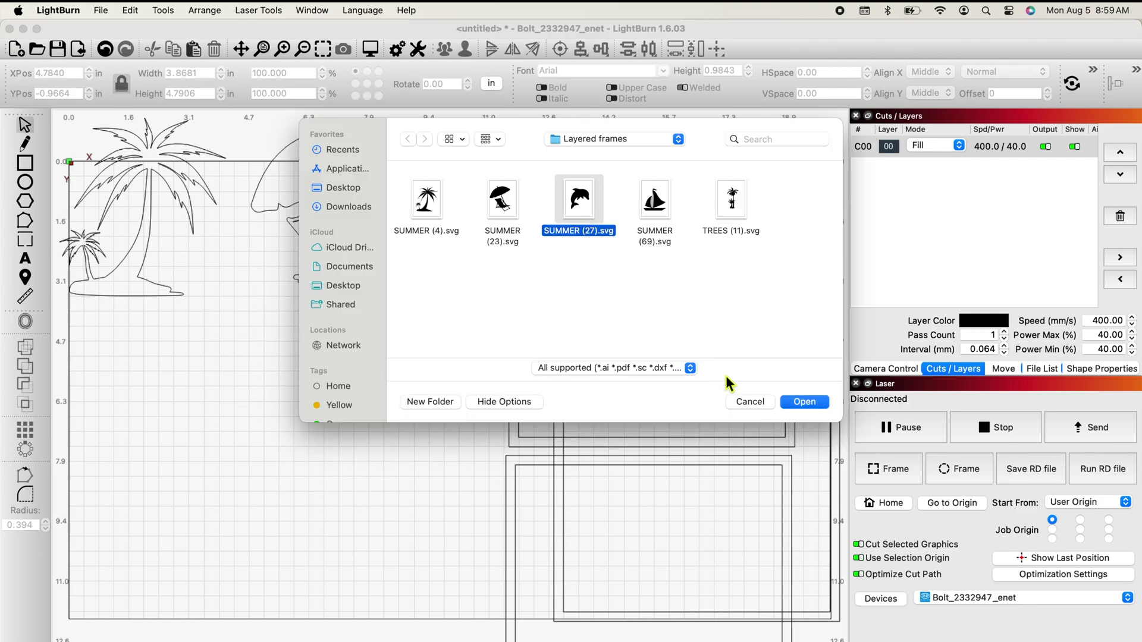
{"action": "left_click", "coordinate": [804, 401]}
{"action": "left_click_drag", "start_coordinate": [455, 416], "coordinate": [166, 395]}
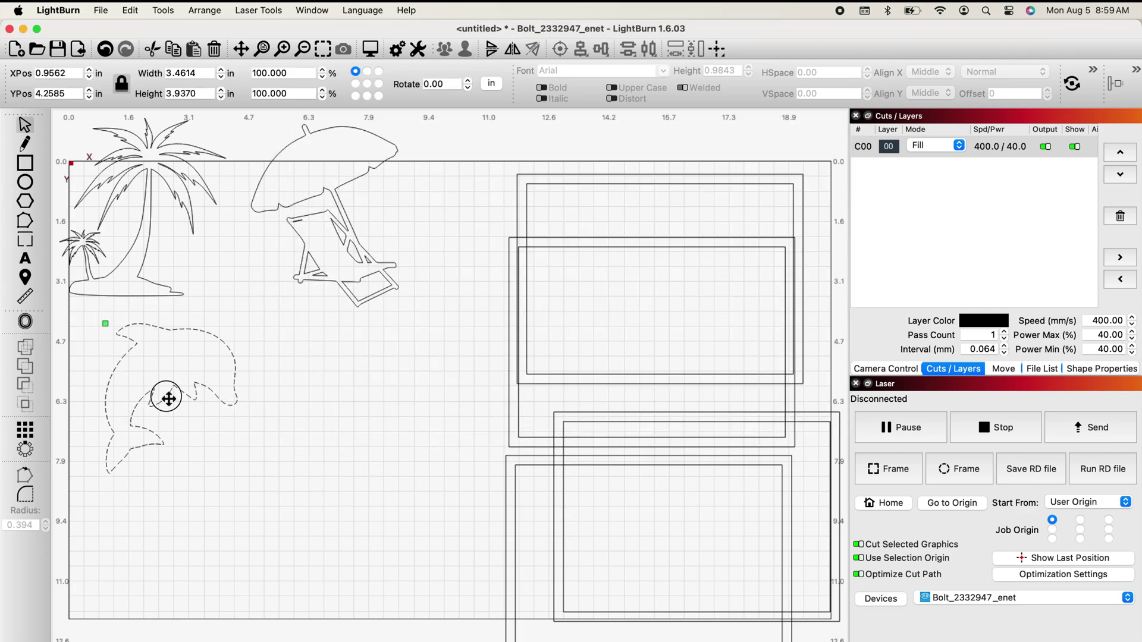
Step: Import SUMMER (69).svg into the work area
{"action": "left_click", "coordinate": [327, 397]}
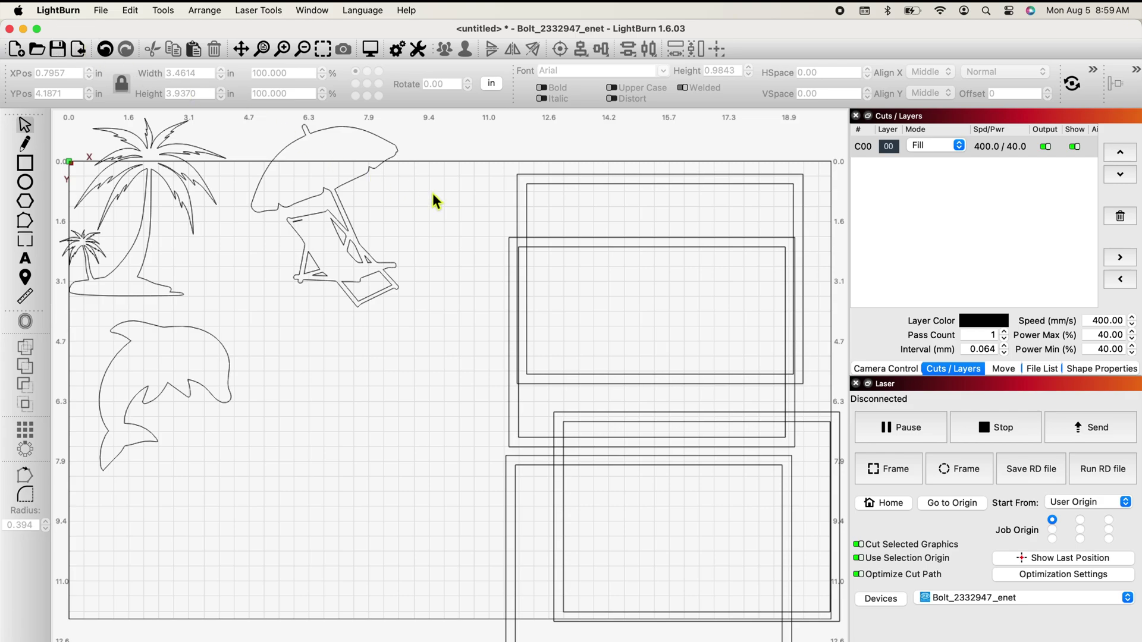
{"action": "key", "text": "super+i"}
{"action": "left_click", "coordinate": [655, 205]}
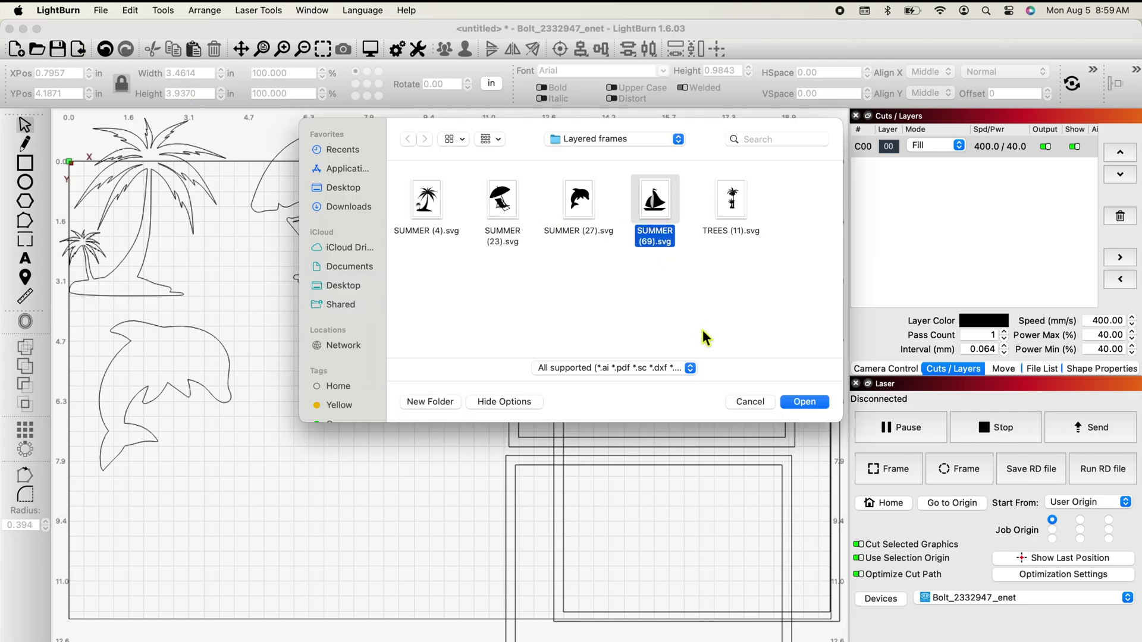
{"action": "left_click", "coordinate": [804, 402]}
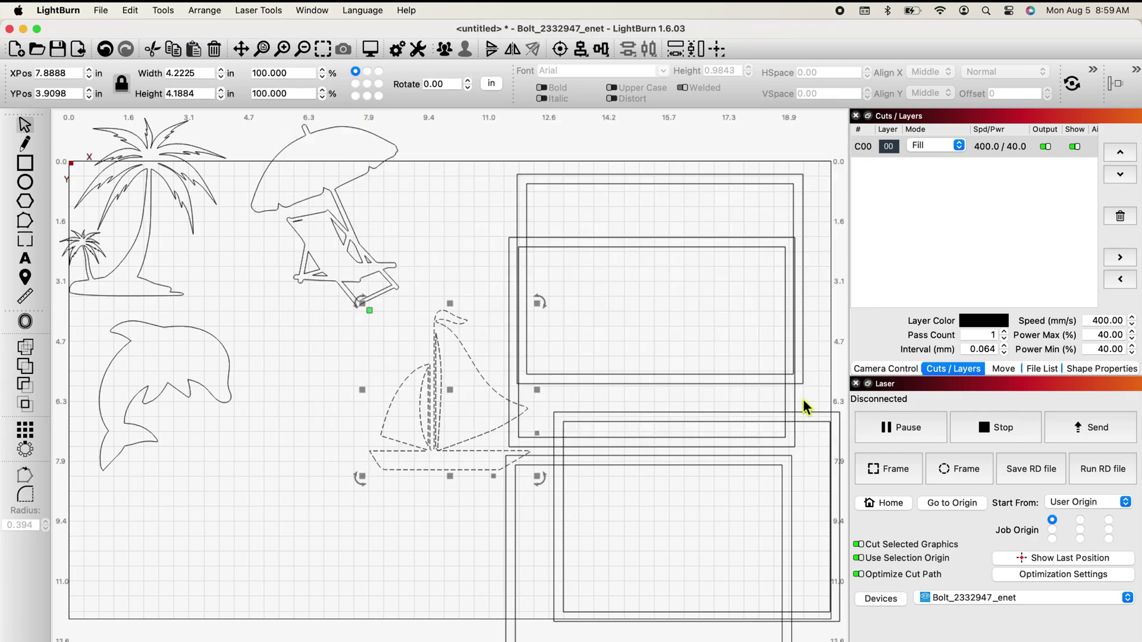
Step: Group all the sailboat's shapes into one object and place it below the dolphin
{"action": "left_click", "coordinate": [464, 515]}
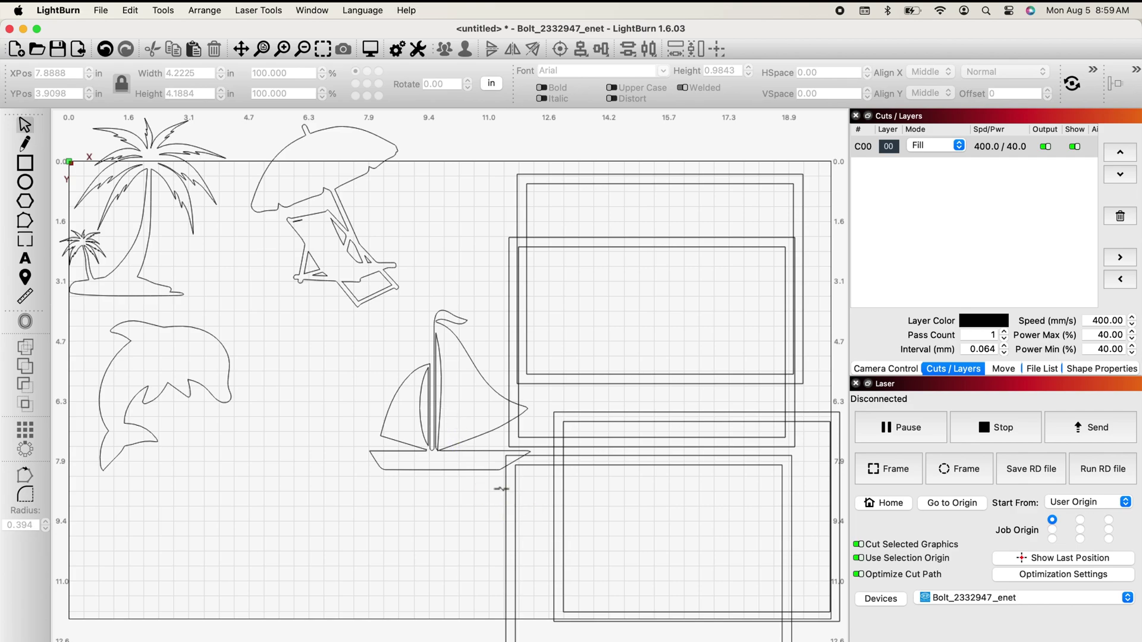
{"action": "left_click_drag", "start_coordinate": [494, 481], "coordinate": [367, 309]}
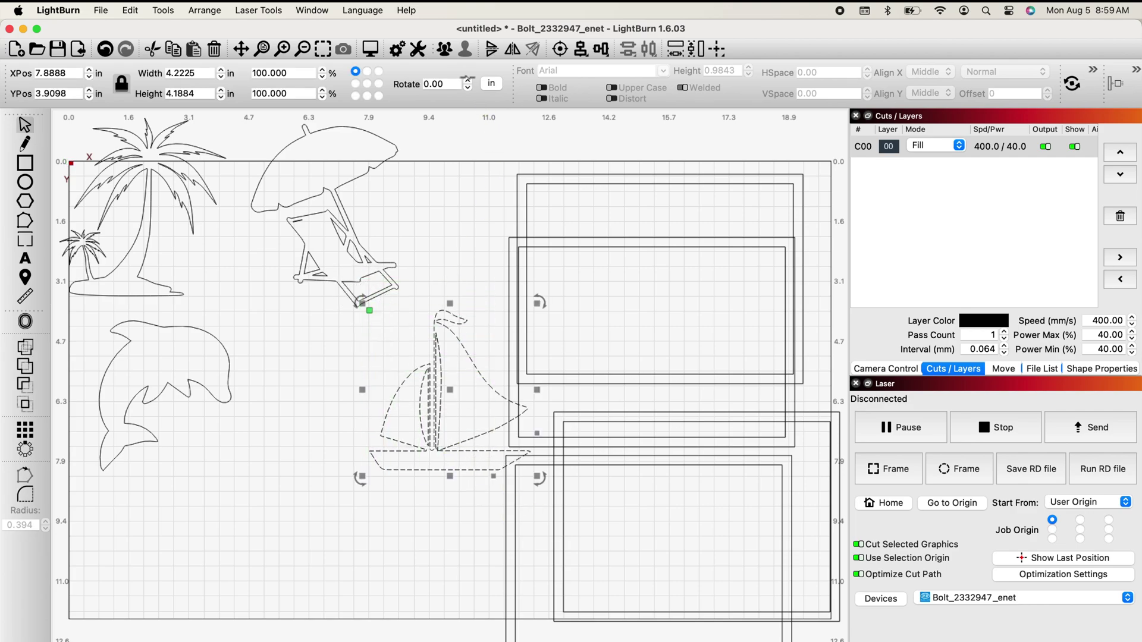
{"action": "left_click", "coordinate": [445, 52]}
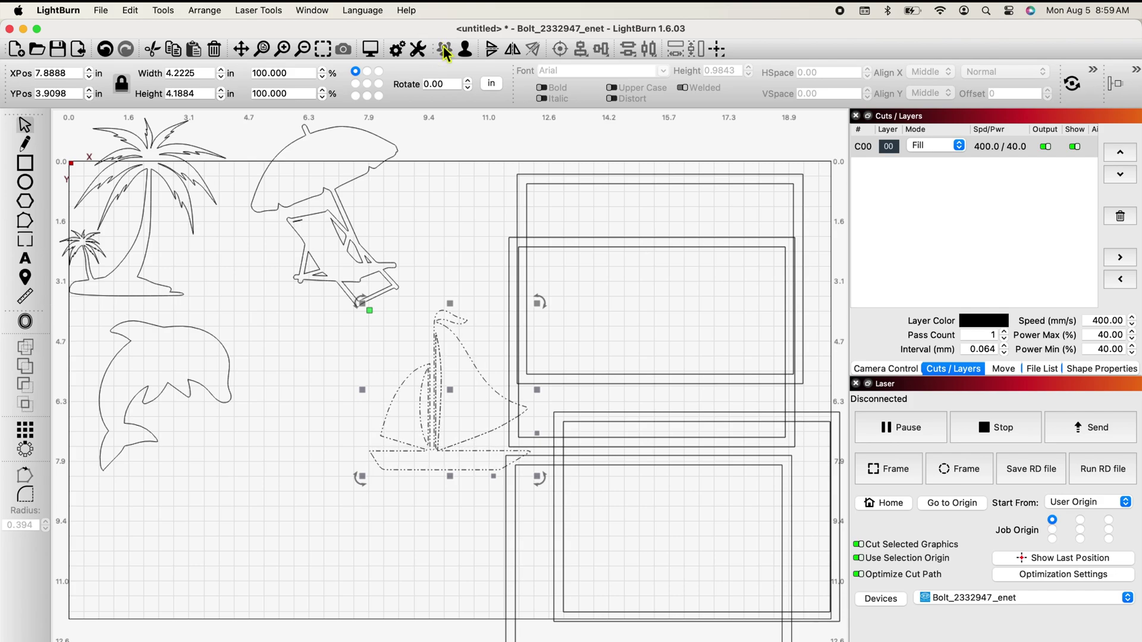
{"action": "left_click_drag", "start_coordinate": [454, 397], "coordinate": [222, 515]}
Step: Move one bordered frame into the free area beside the sailboat and place the palm trees inside it
{"action": "left_click", "coordinate": [654, 543]}
{"action": "left_click_drag", "start_coordinate": [651, 564], "coordinate": [506, 496]}
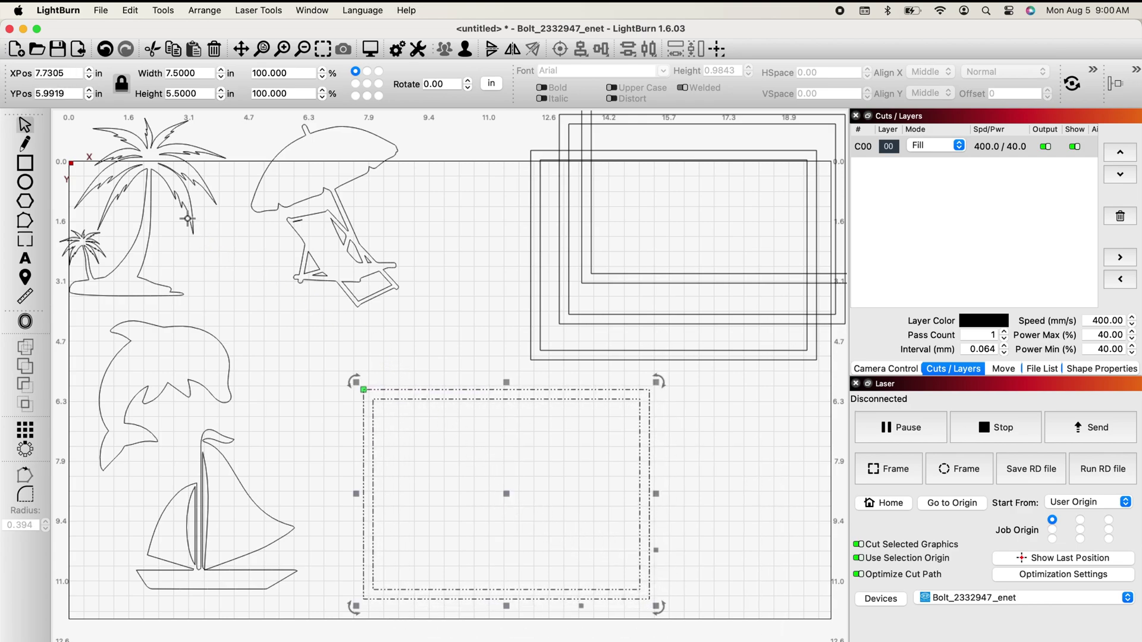
{"action": "left_click", "coordinate": [153, 200]}
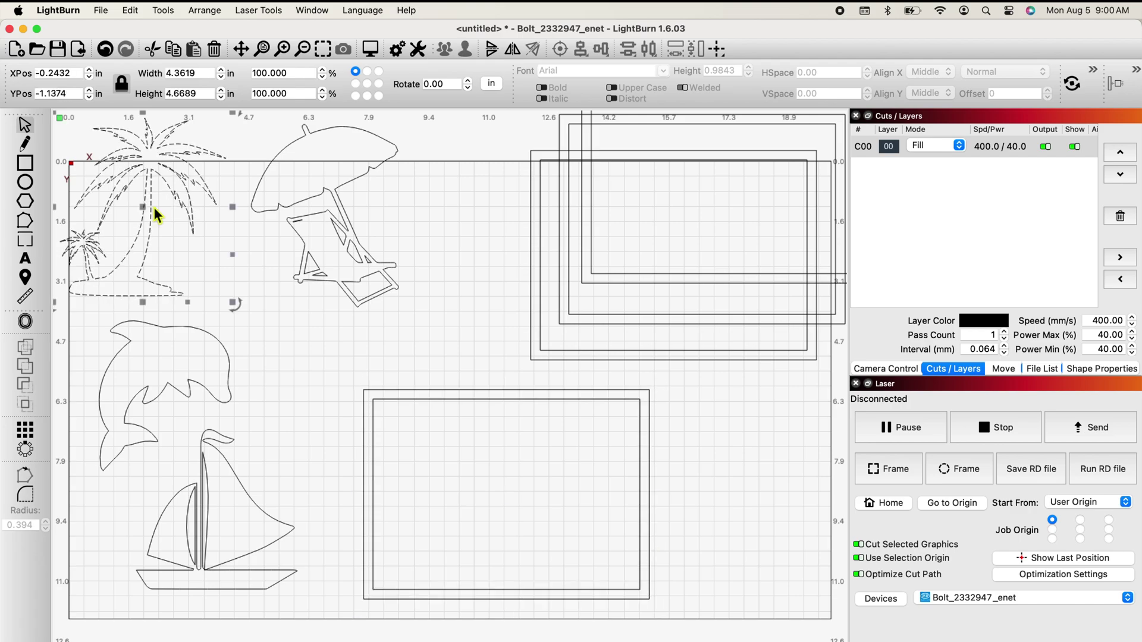
{"action": "left_click_drag", "start_coordinate": [157, 226], "coordinate": [553, 487]}
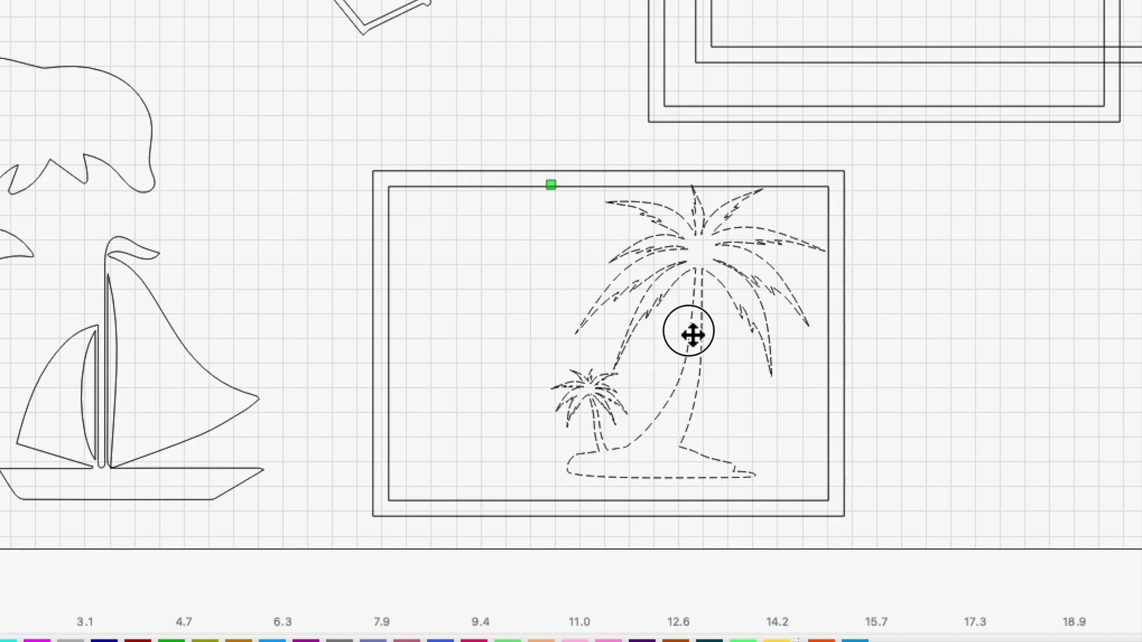
{"action": "scroll", "coordinate": [693, 335], "scroll_direction": "up", "scroll_amount": 3}
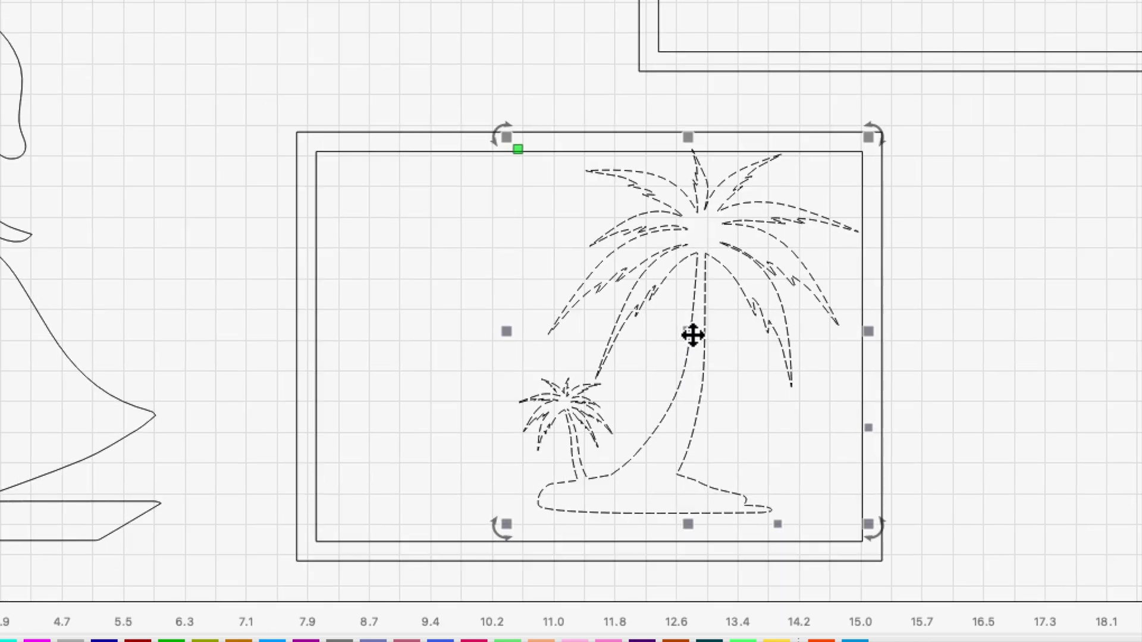
{"action": "scroll", "coordinate": [693, 335], "scroll_direction": "up", "scroll_amount": 1}
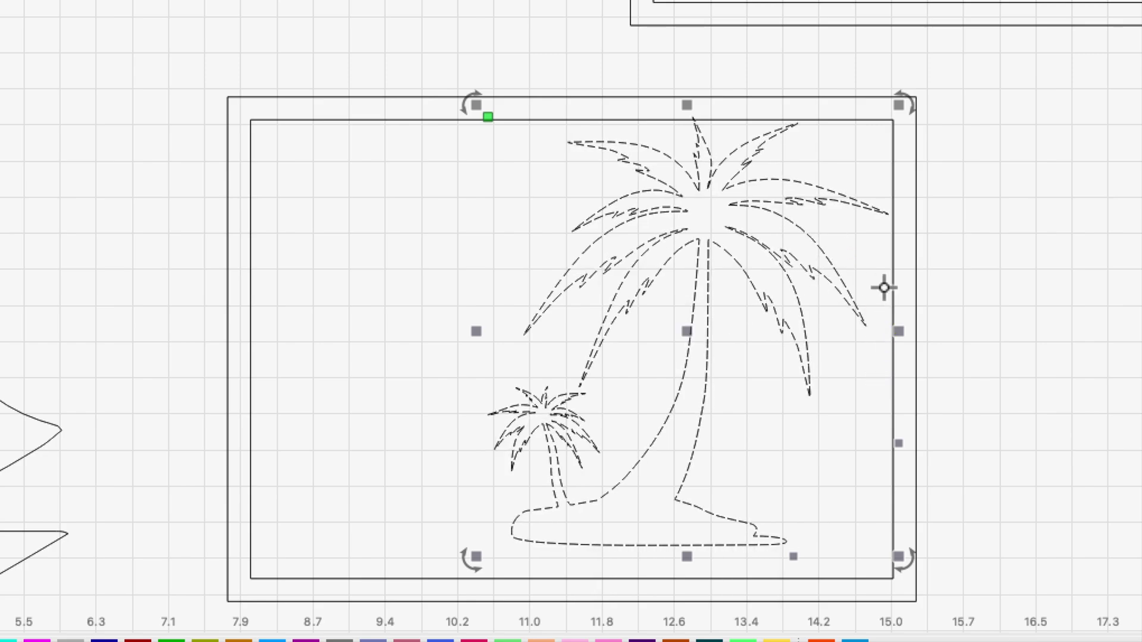
Step: Shift the palm trees so their fronds and island overlap the frame's right and bottom inner edges
{"action": "left_click", "coordinate": [691, 338]}
{"action": "left_click_drag", "start_coordinate": [711, 339], "coordinate": [790, 373]}
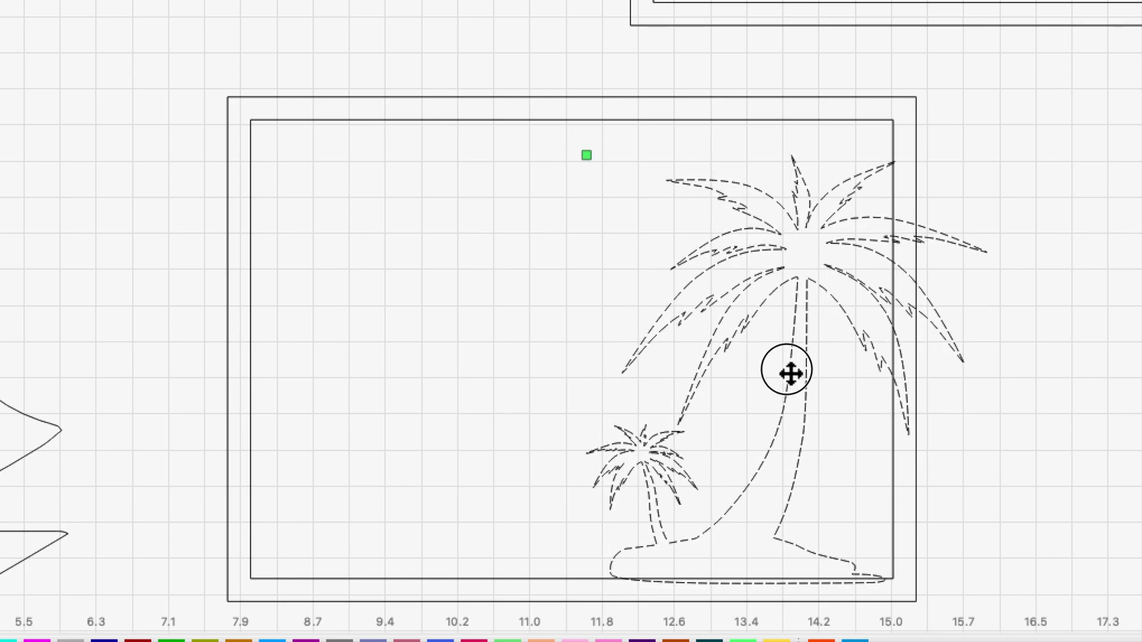
{"action": "left_click_drag", "start_coordinate": [790, 373], "coordinate": [798, 373]}
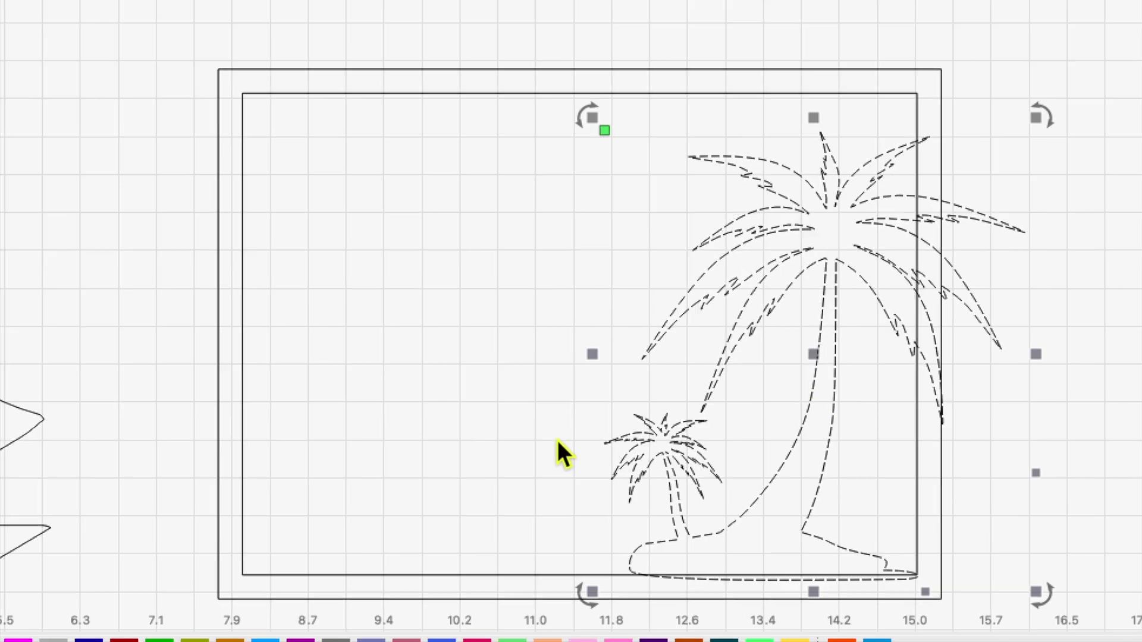
Step: Ungroup the frame and open the Boolean Assistant for its inner rectangle and the palm trees, selecting the rectangle first
{"action": "left_click", "coordinate": [333, 238]}
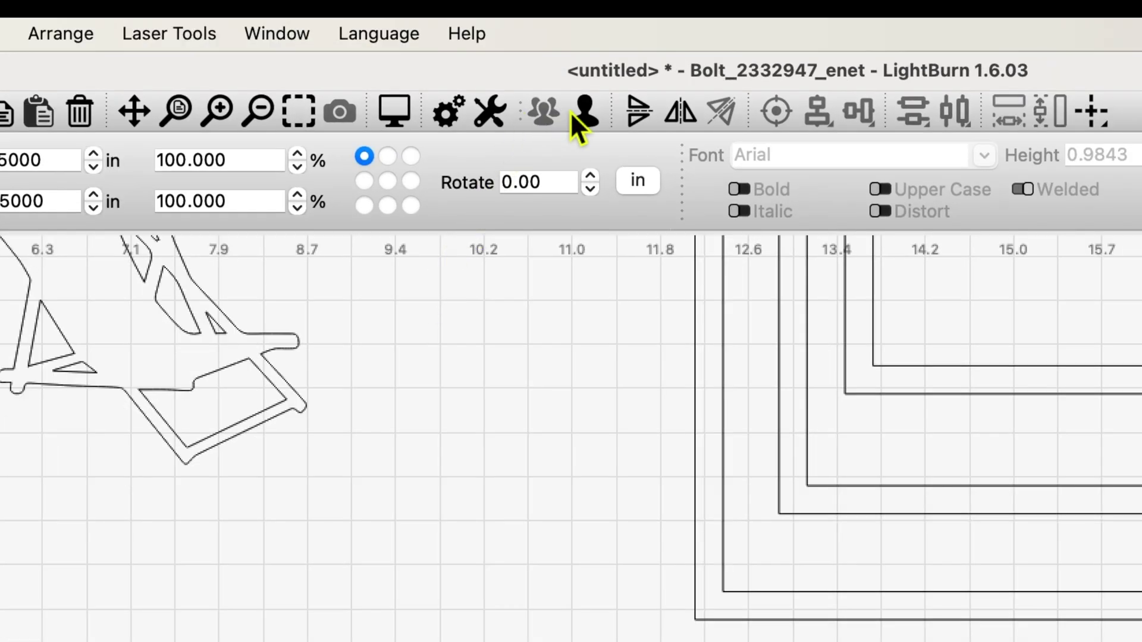
{"action": "left_click", "coordinate": [586, 113]}
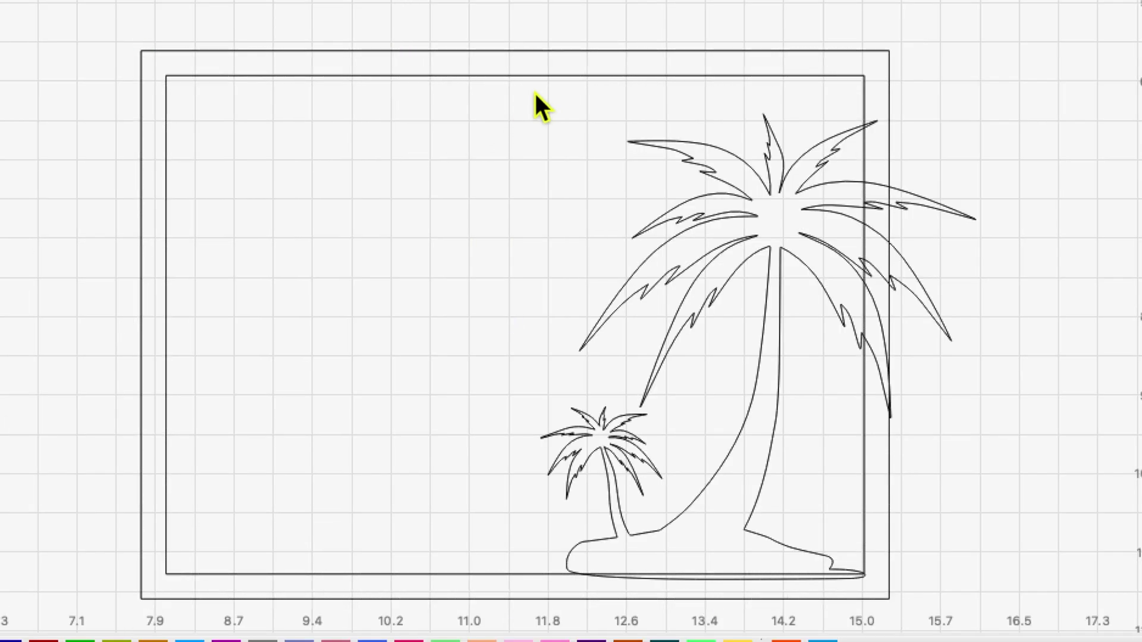
{"action": "left_click", "coordinate": [535, 76]}
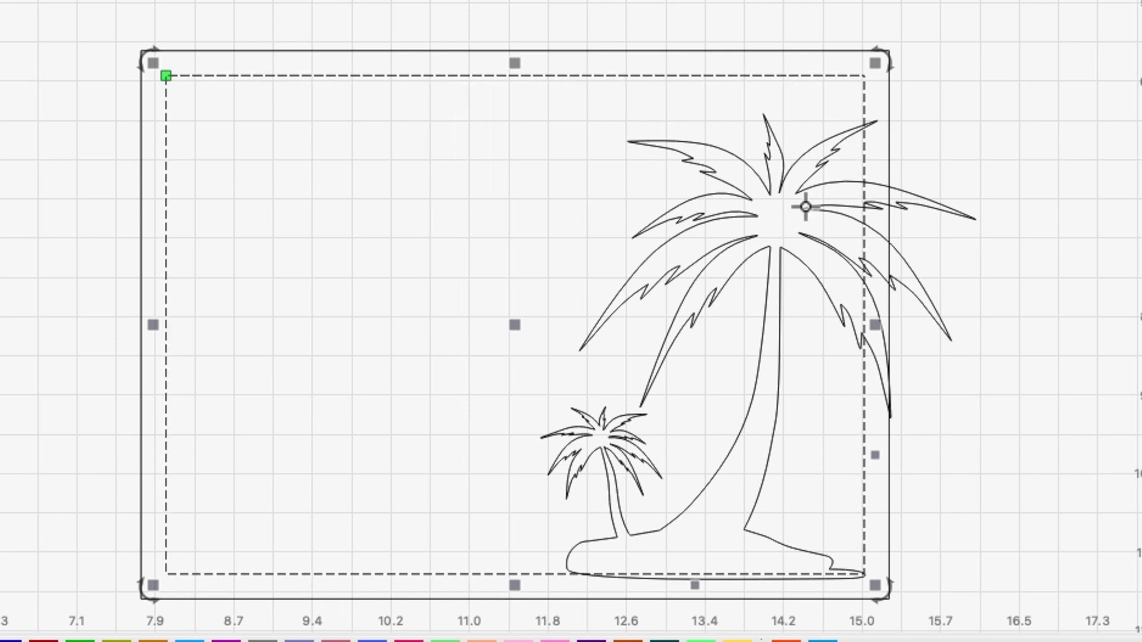
{"action": "left_click", "coordinate": [770, 253], "text": "shift"}
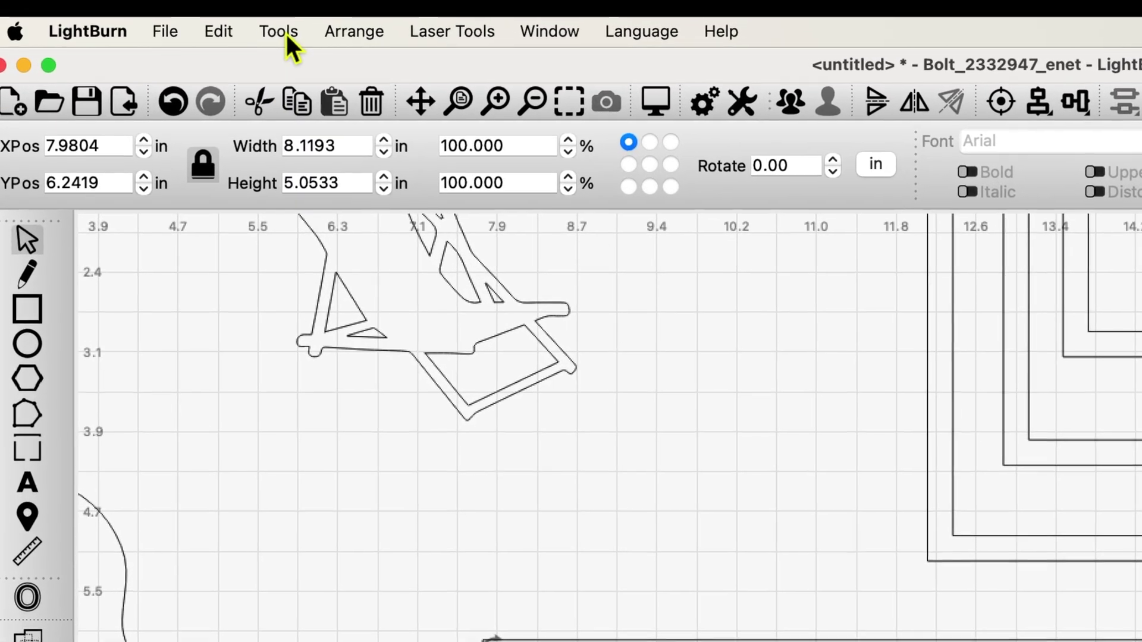
{"action": "left_click", "coordinate": [164, 11]}
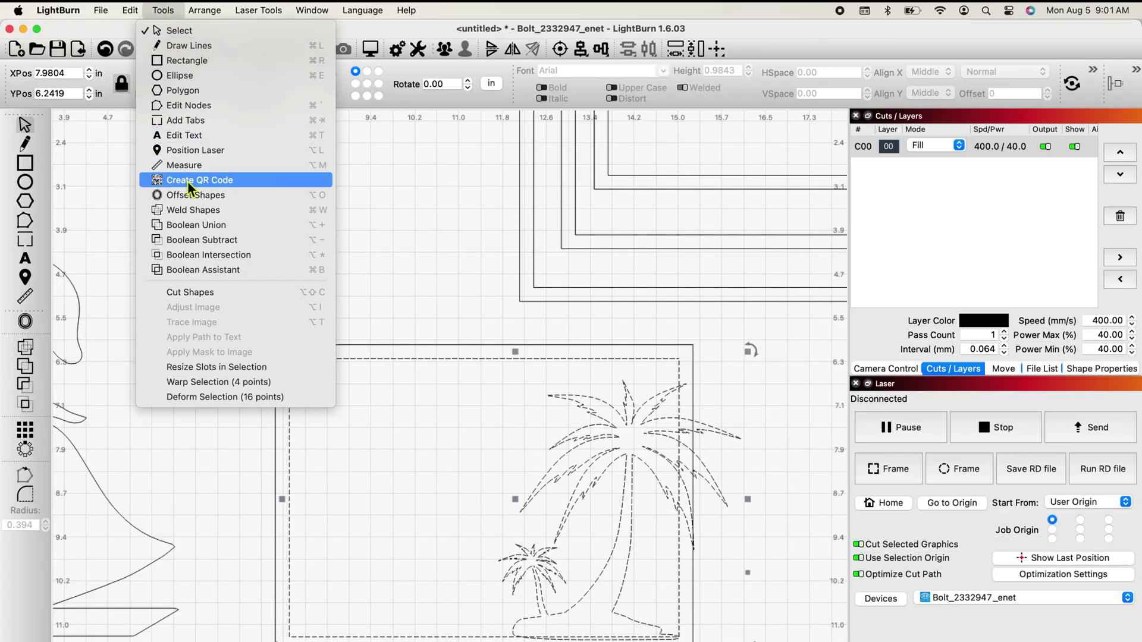
{"action": "left_click", "coordinate": [236, 269]}
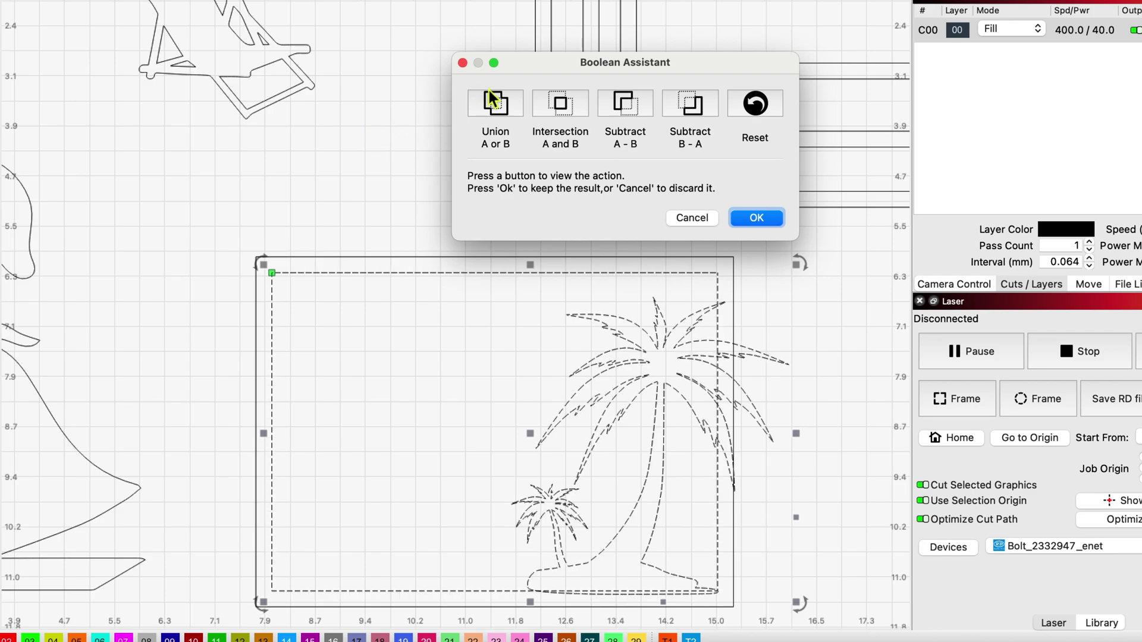
Step: Preview Union and Intersection, and apply Subtract A - B to cut the palm trees out of the inner rectangle
{"action": "left_click", "coordinate": [501, 105]}
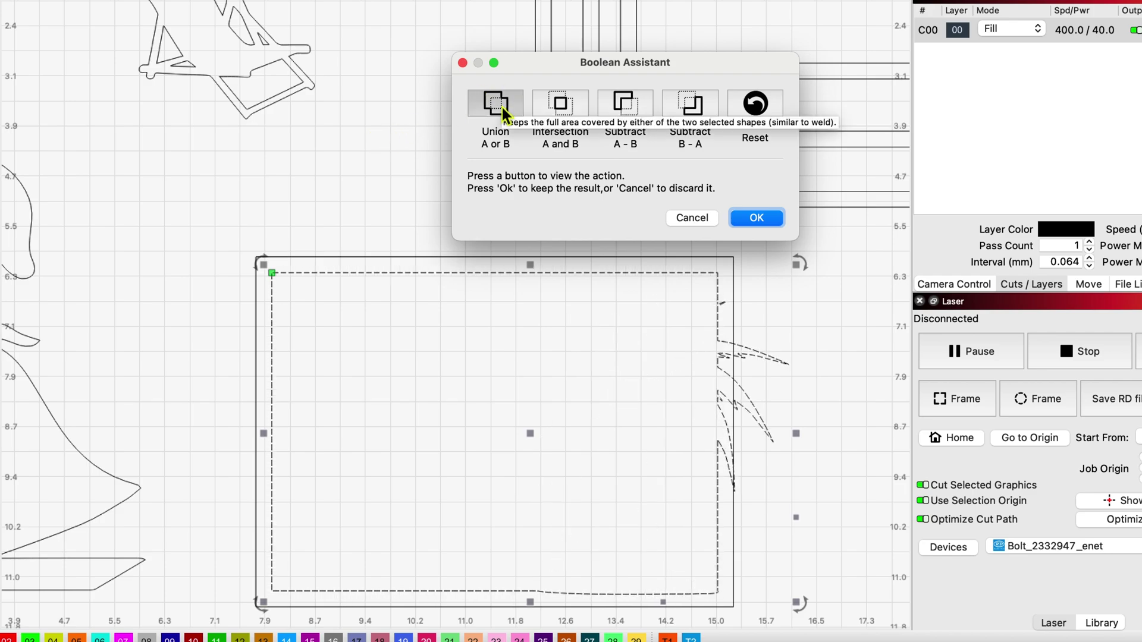
{"action": "left_click", "coordinate": [562, 105]}
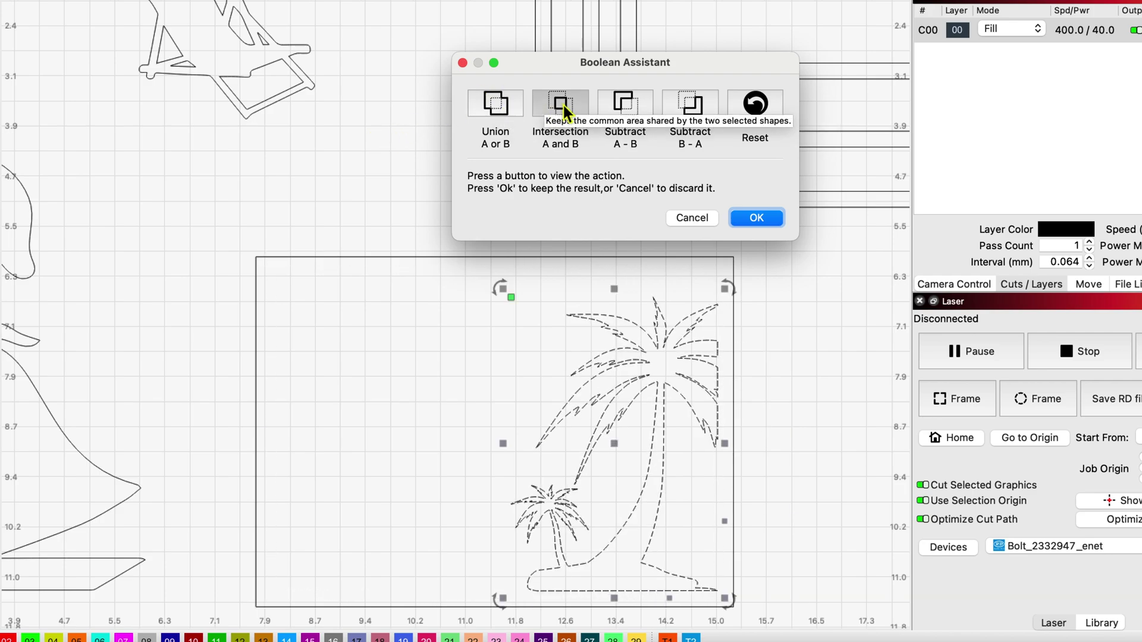
{"action": "left_click", "coordinate": [623, 105]}
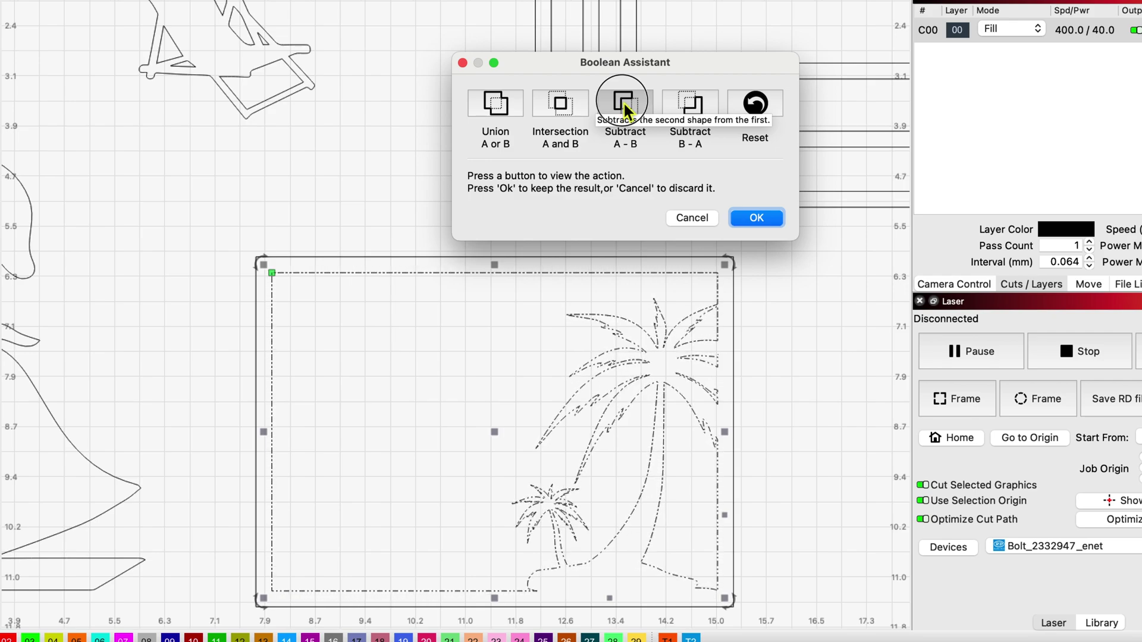
{"action": "left_click", "coordinate": [755, 220]}
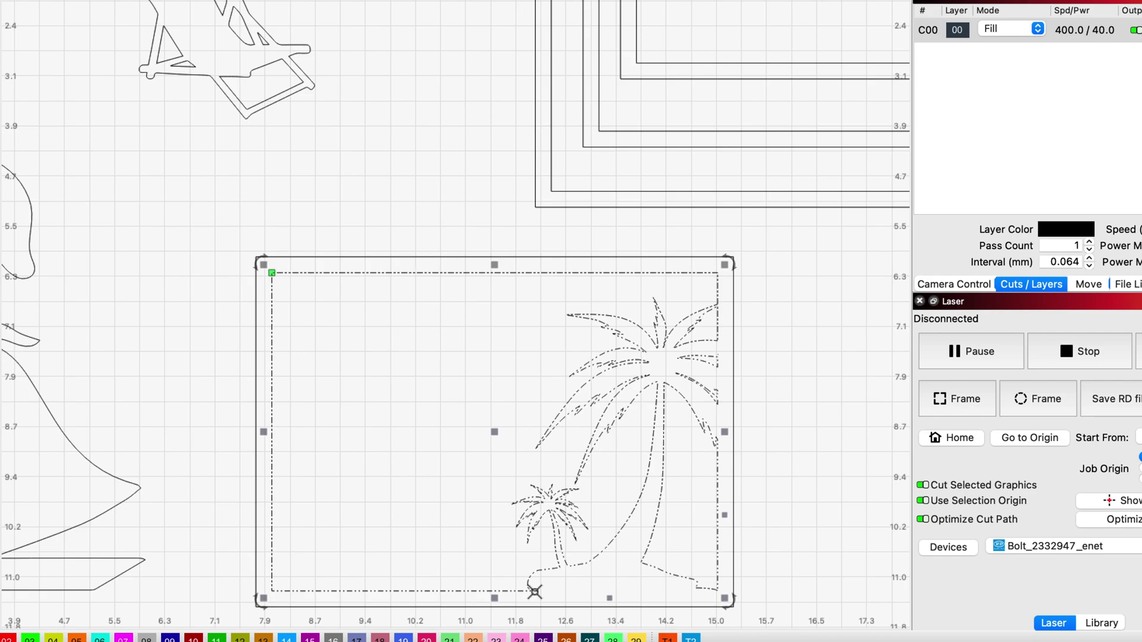
{"action": "left_click", "coordinate": [774, 543]}
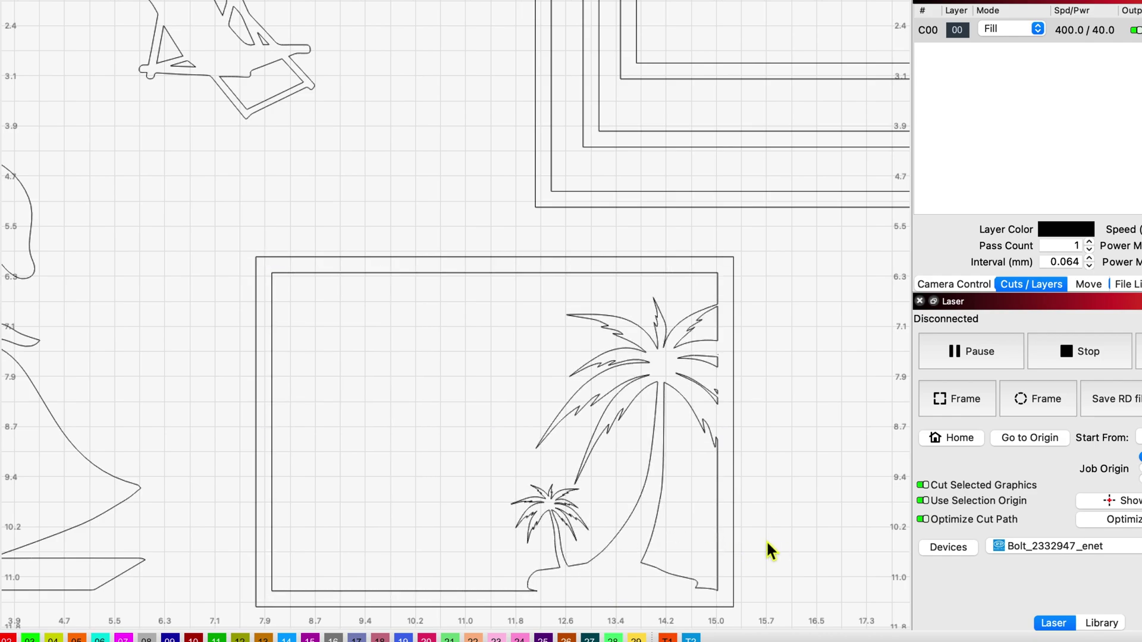
Step: Group the outer frame with its palm tree cutout as one object and move it aside to the right
{"action": "left_click_drag", "start_coordinate": [796, 542], "coordinate": [794, 480]}
{"action": "left_click_drag", "start_coordinate": [754, 555], "coordinate": [237, 174]}
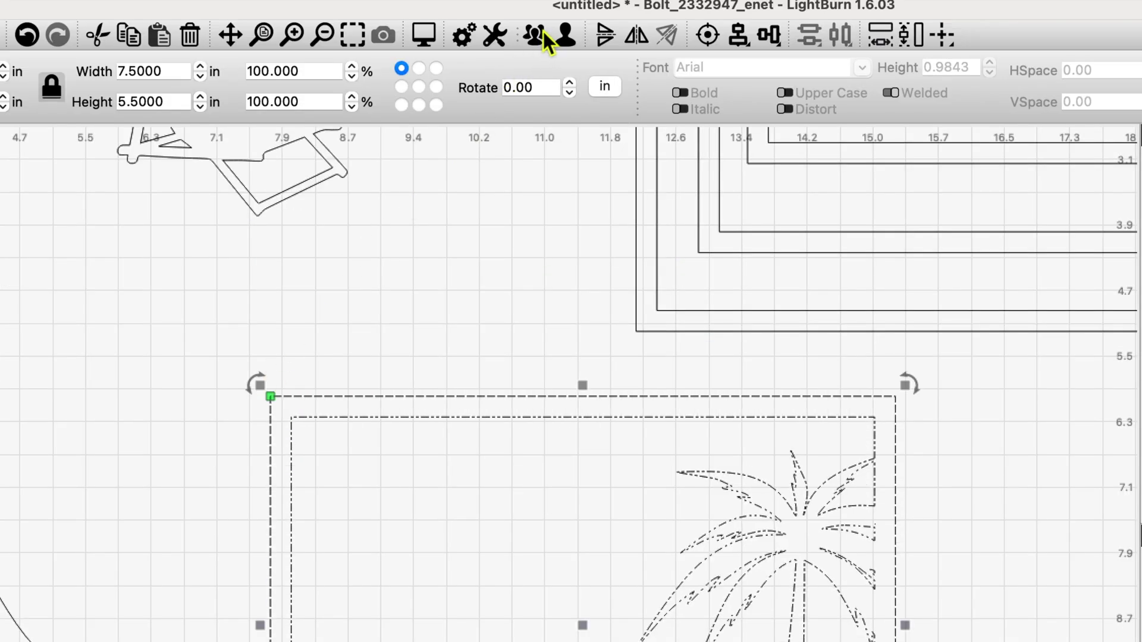
{"action": "left_click", "coordinate": [539, 34]}
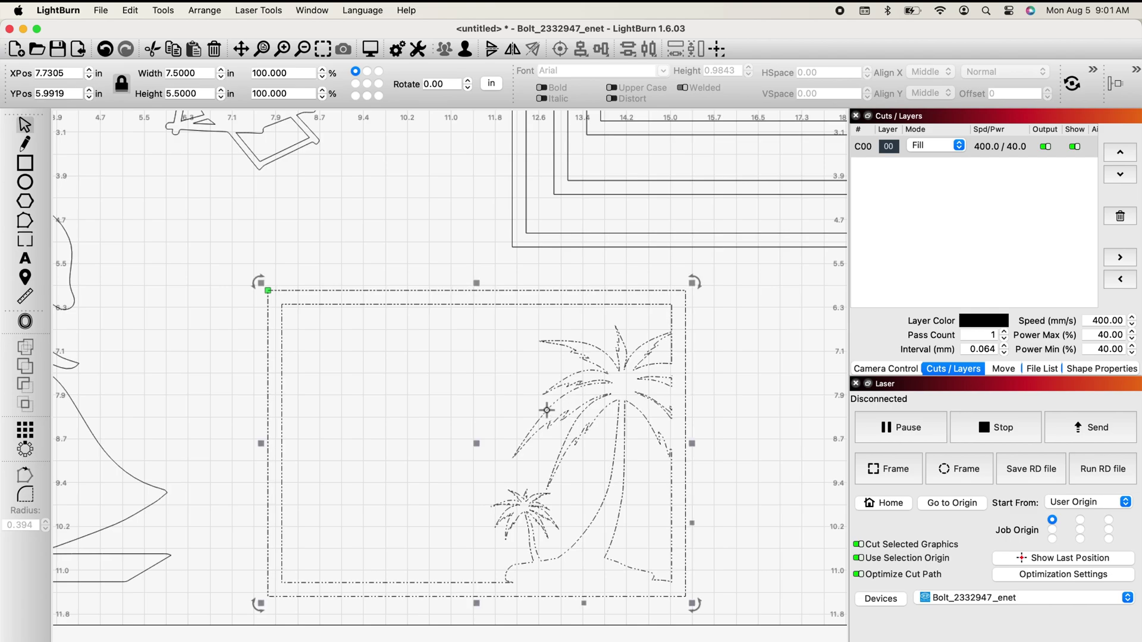
{"action": "left_click_drag", "start_coordinate": [476, 443], "coordinate": [807, 448]}
Step: Move a blank frame into the free area beside the sailboat and place the beach umbrella and chair inside it
{"action": "left_click_drag", "start_coordinate": [474, 425], "coordinate": [510, 577]}
{"action": "left_click_drag", "start_coordinate": [752, 224], "coordinate": [380, 491]}
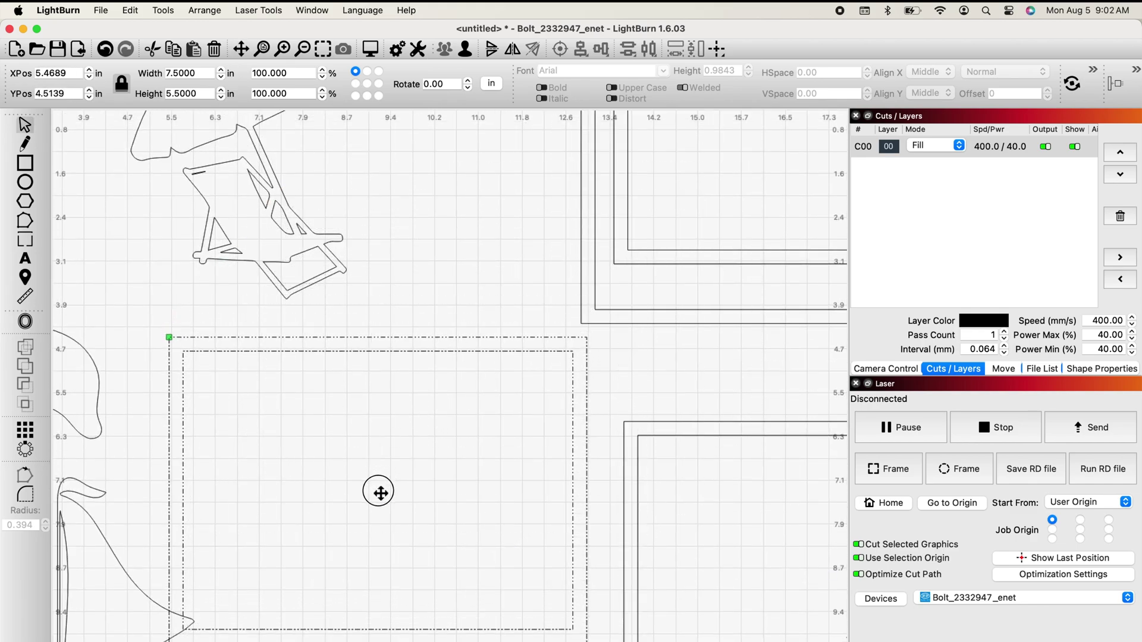
{"action": "left_click", "coordinate": [256, 176]}
{"action": "left_click_drag", "start_coordinate": [255, 176], "coordinate": [284, 510]}
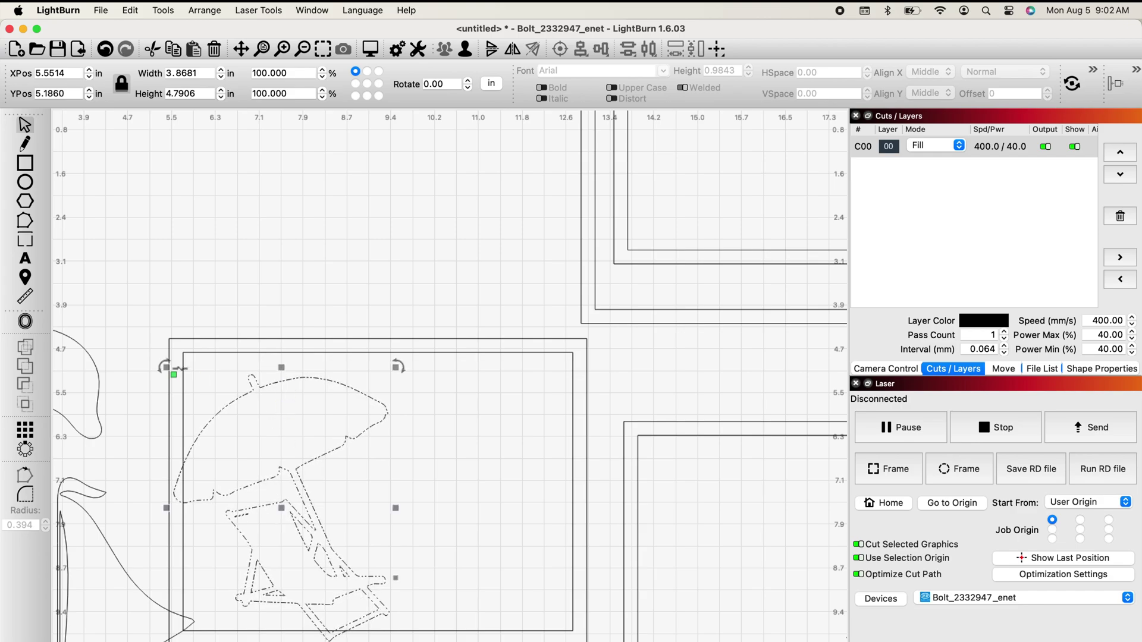
Step: Scale the umbrella and chair to about 2.63 × 3.25 in and position them overlapping the frame's lower-left inner corner
{"action": "left_click_drag", "start_coordinate": [165, 366], "coordinate": [261, 457]}
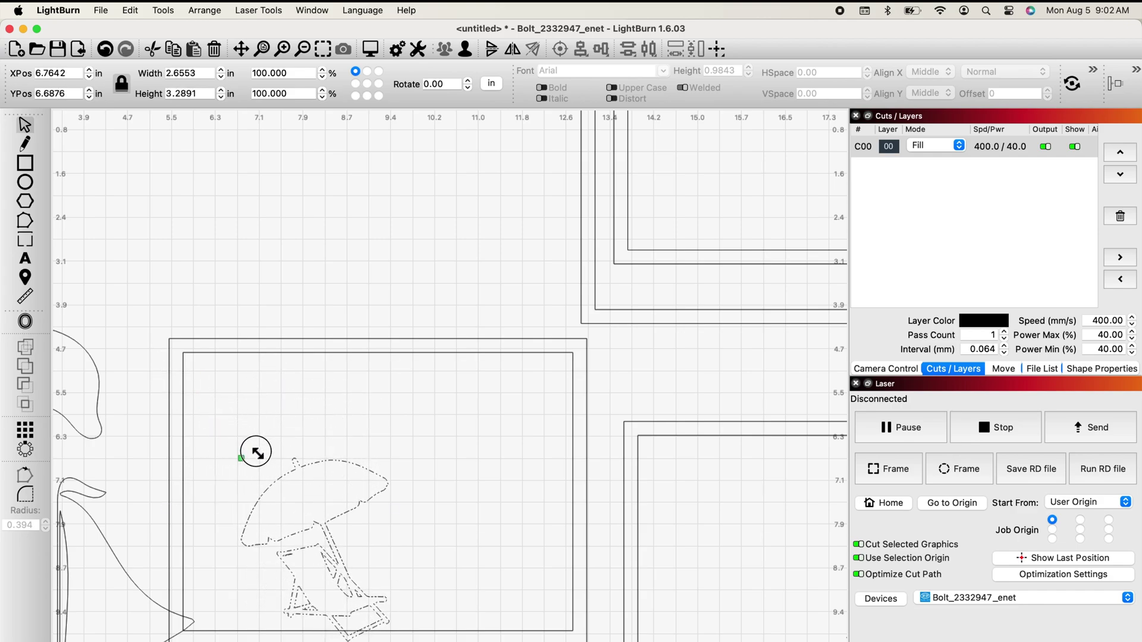
{"action": "left_click", "coordinate": [169, 339]}
{"action": "left_click_drag", "start_coordinate": [380, 490], "coordinate": [401, 492]}
{"action": "left_click", "coordinate": [333, 522]}
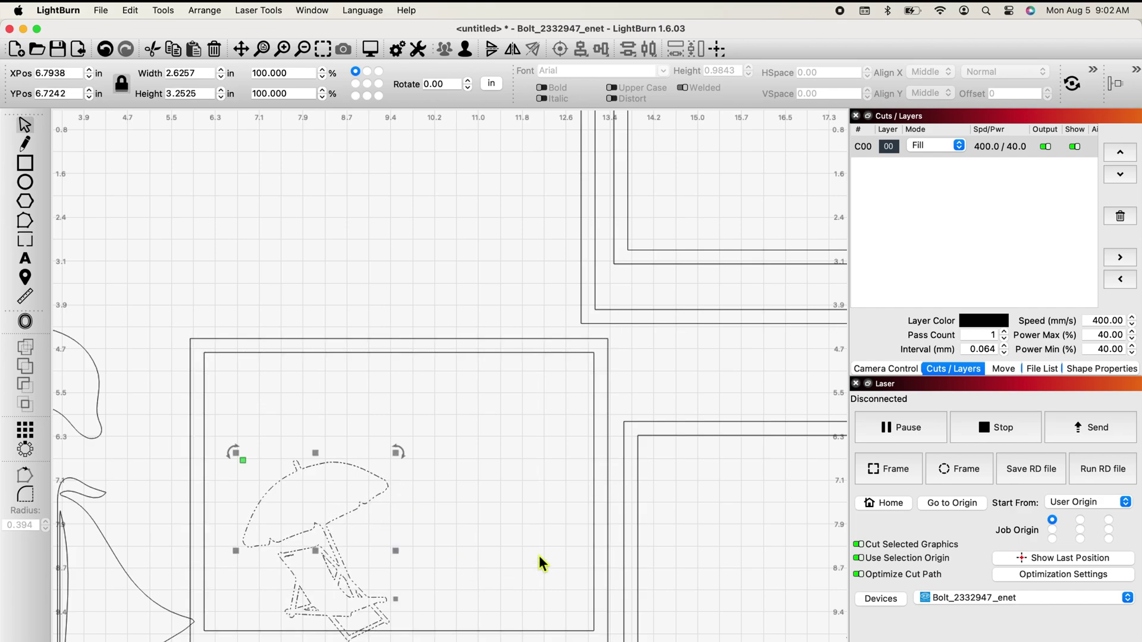
{"action": "left_click_drag", "start_coordinate": [318, 551], "coordinate": [278, 555]}
{"action": "left_click_drag", "start_coordinate": [412, 418], "coordinate": [406, 419]}
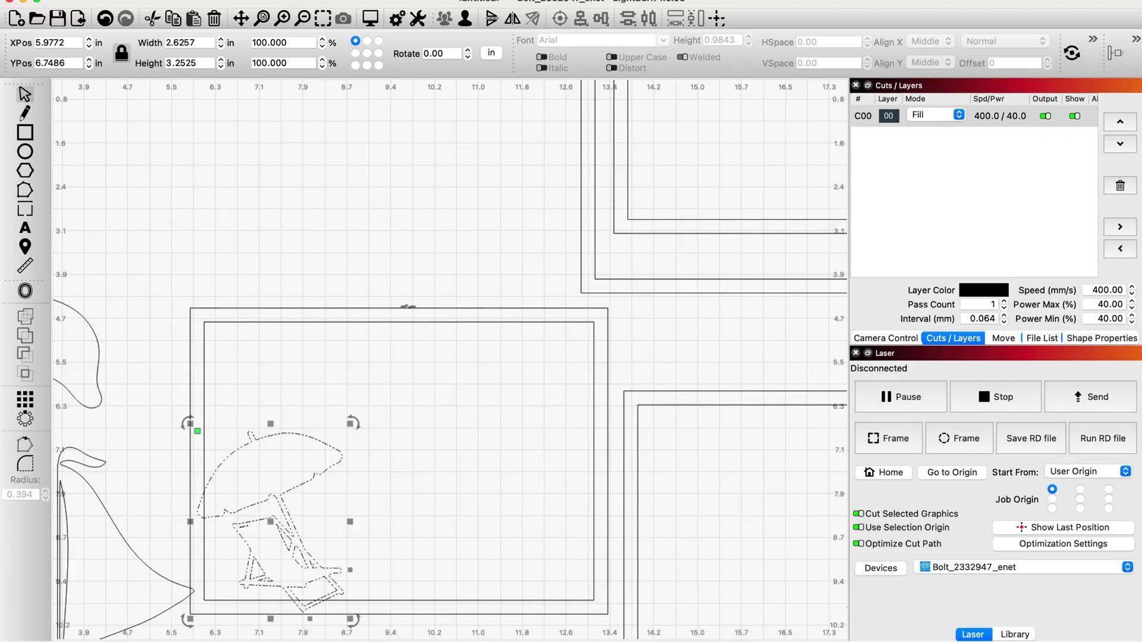
Step: Ungroup the frame around the umbrella and chair, and cut them out of the inner rectangle with Boolean Subtract A - B
{"action": "left_click", "coordinate": [598, 102]}
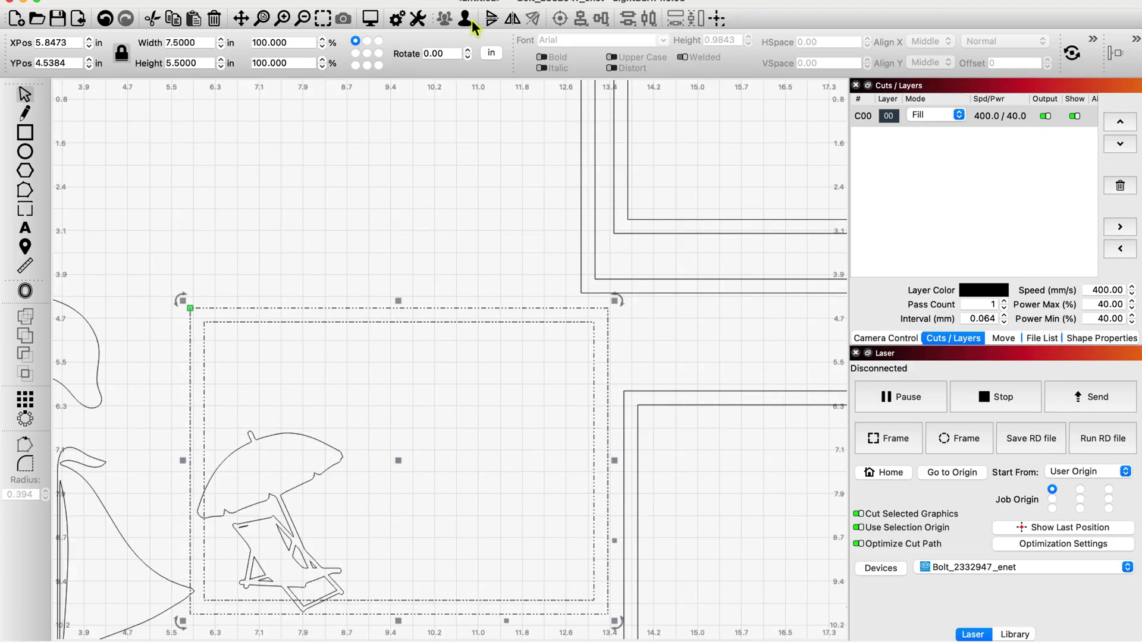
{"action": "left_click", "coordinate": [335, 323]}
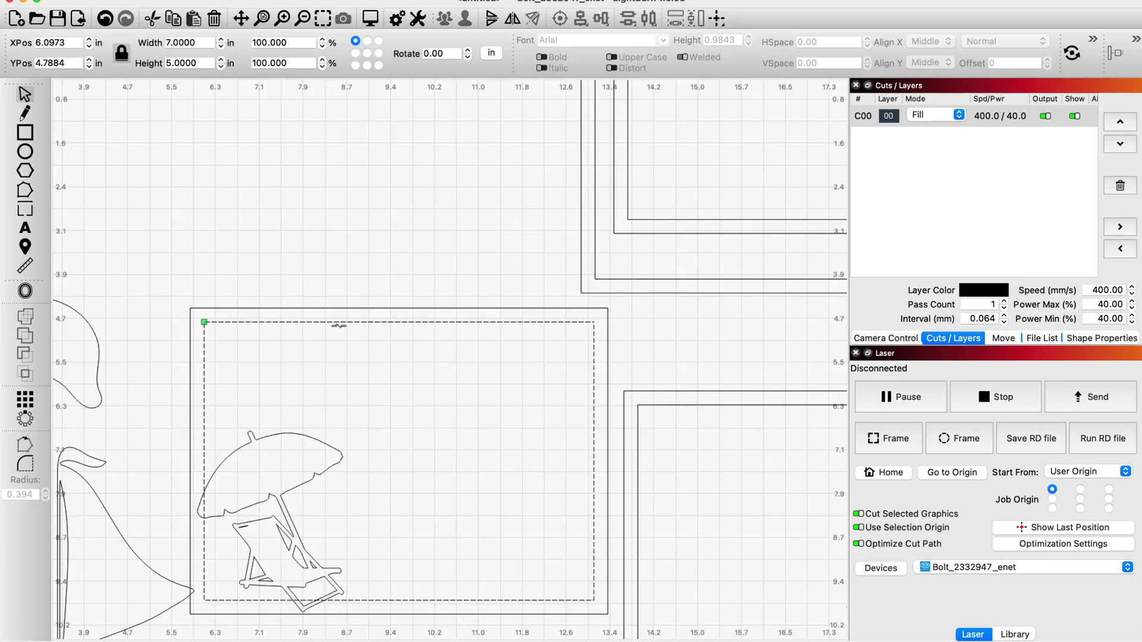
{"action": "left_click", "coordinate": [321, 441], "text": "shift"}
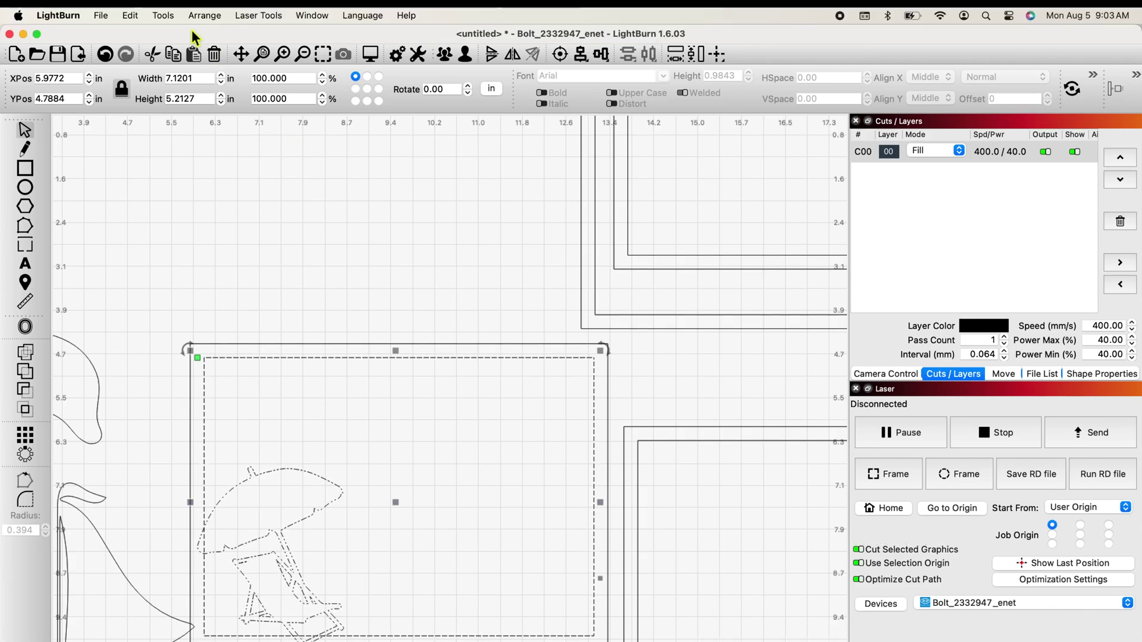
{"action": "left_click", "coordinate": [163, 15]}
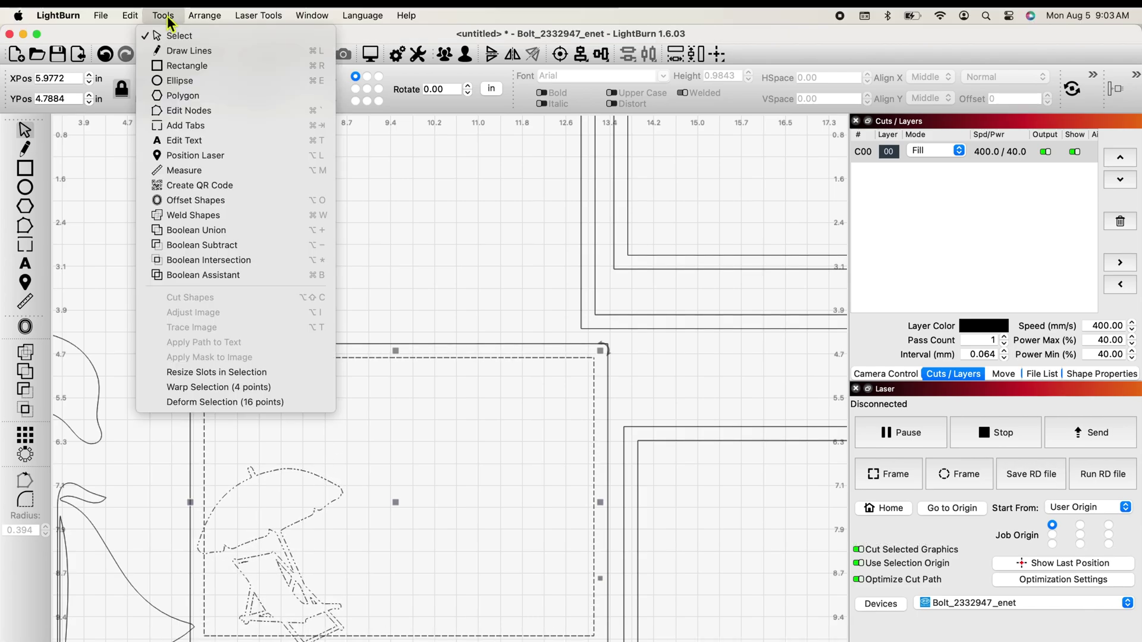
{"action": "left_click", "coordinate": [227, 276]}
{"action": "left_click", "coordinate": [599, 217]}
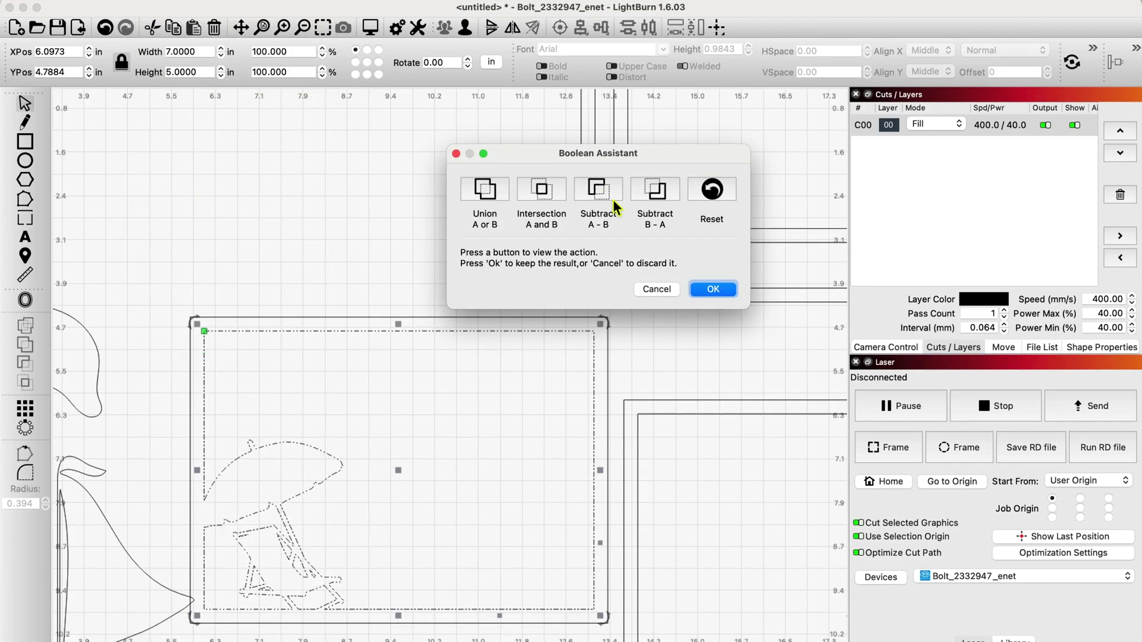
{"action": "left_click", "coordinate": [713, 289]}
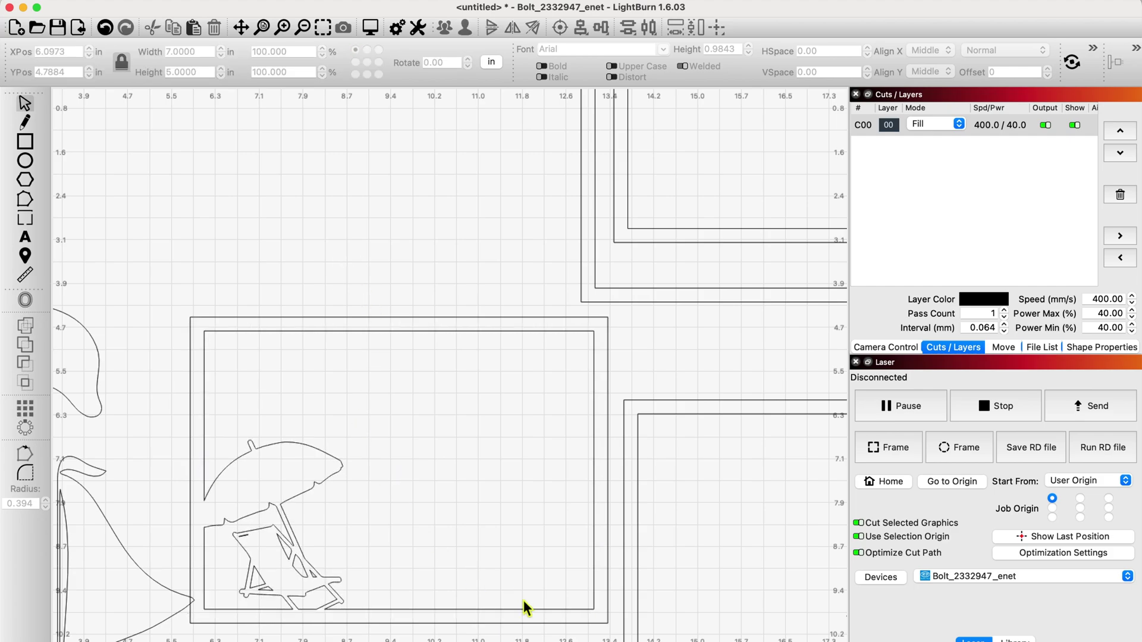
Step: Stack the grouped umbrella frame over the palm tree frame, and move a blank frame into the free area above the sailboat
{"action": "left_click_drag", "start_coordinate": [509, 634], "coordinate": [200, 295]}
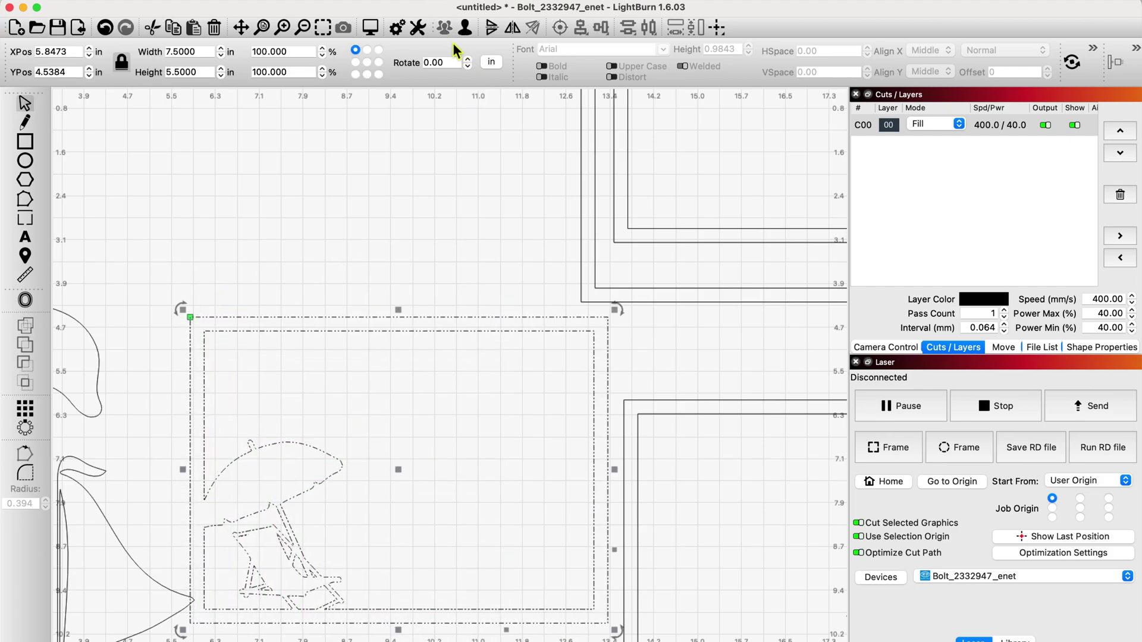
{"action": "left_click_drag", "start_coordinate": [402, 494], "coordinate": [374, 272]}
{"action": "scroll", "coordinate": [594, 452], "scroll_direction": "down", "scroll_amount": 3}
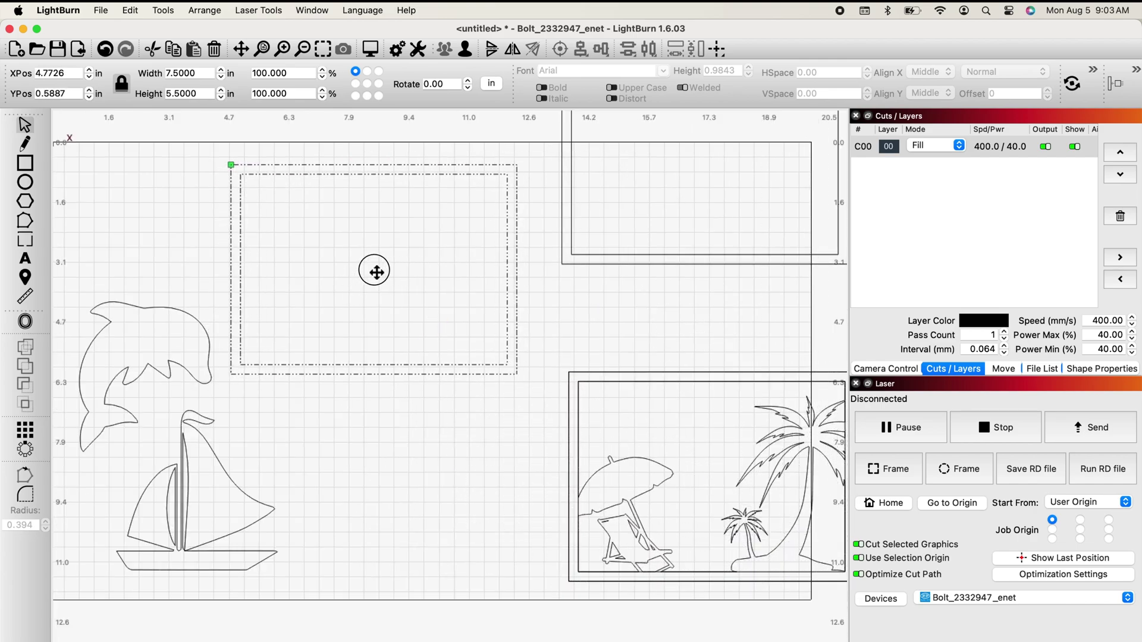
Step: Move the sailboat into the blank frame so that its hull overlaps the inner rectangle's lower edge
{"action": "left_click", "coordinate": [264, 509]}
{"action": "left_click", "coordinate": [184, 538]}
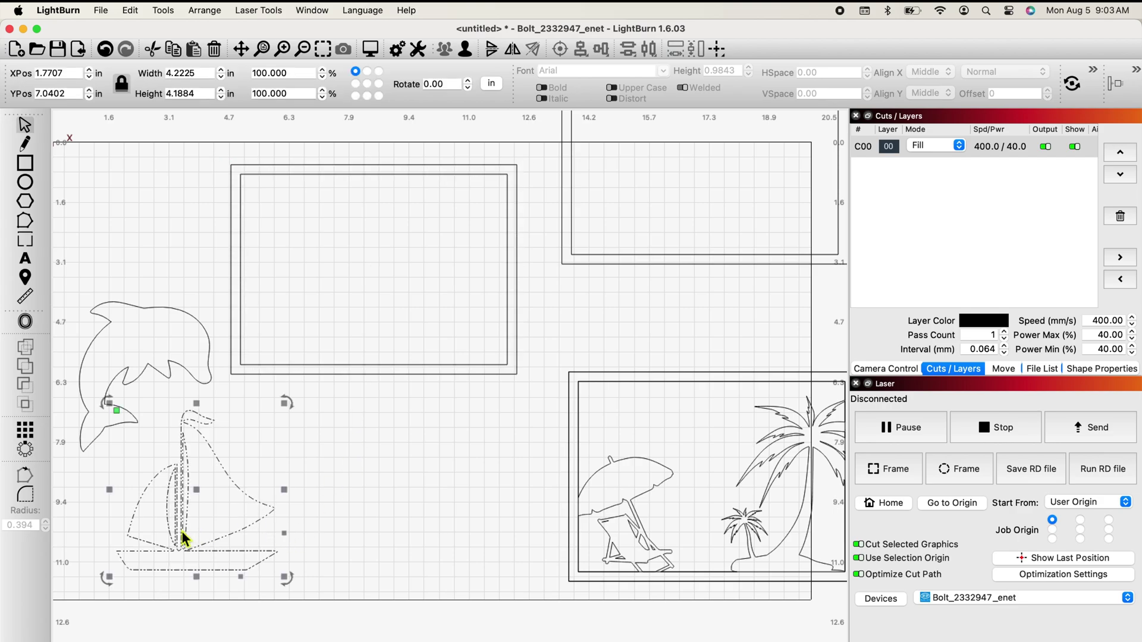
{"action": "left_click_drag", "start_coordinate": [195, 493], "coordinate": [376, 284]}
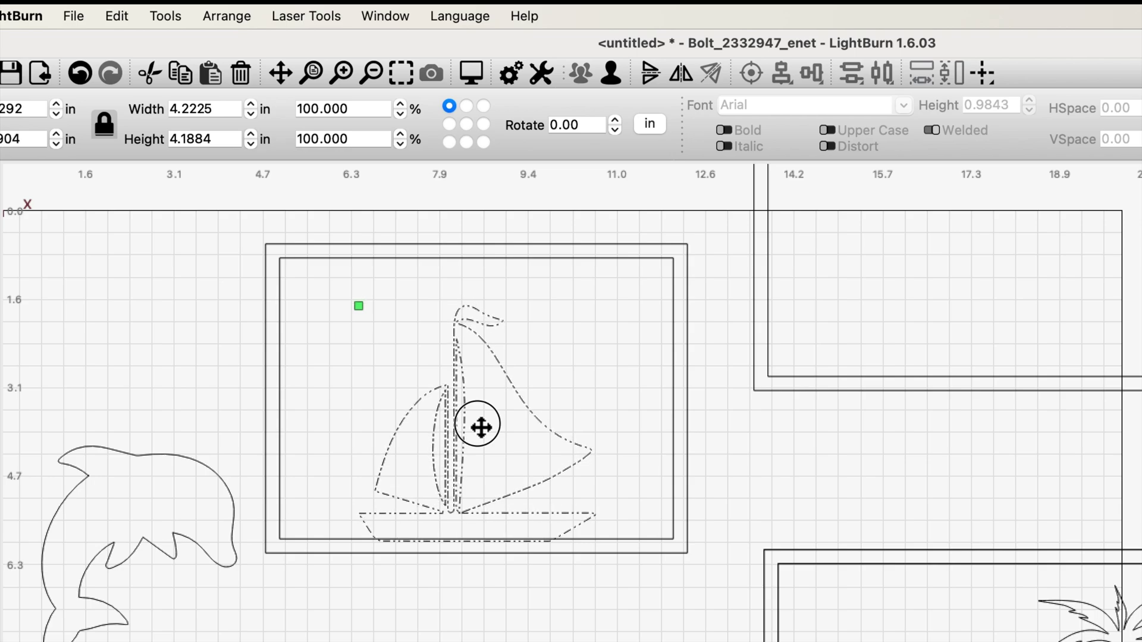
{"action": "left_click_drag", "start_coordinate": [480, 426], "coordinate": [486, 431]}
Step: Ungroup the frame around the sailboat and cut the boat out of the inner rectangle with Boolean Subtract A - B
{"action": "left_click", "coordinate": [591, 624]}
{"action": "left_click", "coordinate": [674, 539]}
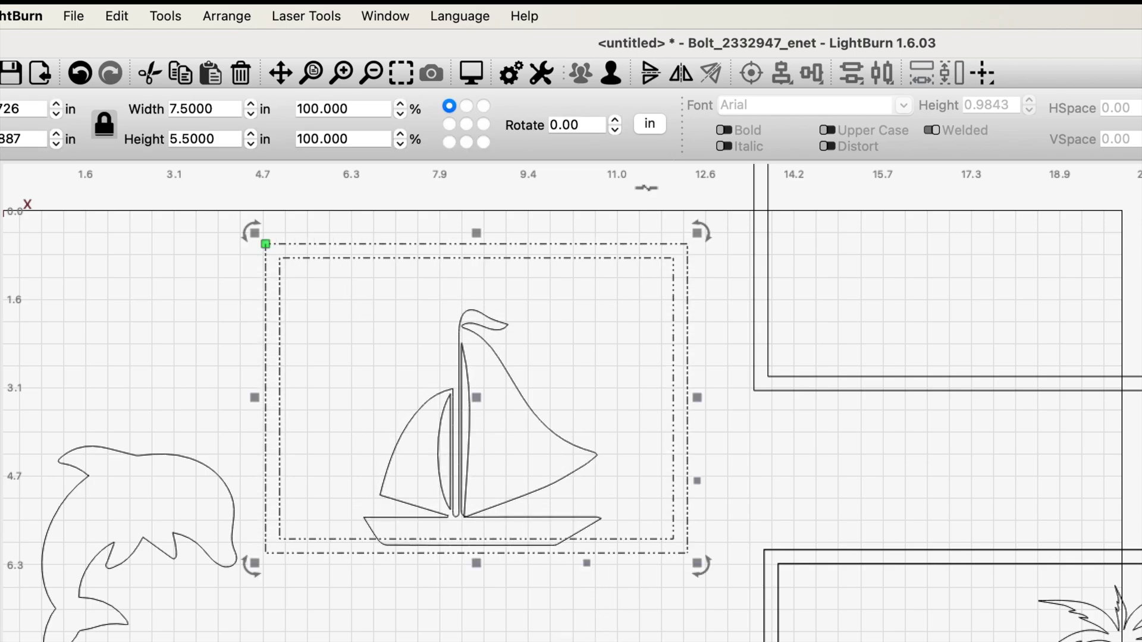
{"action": "key", "text": "Escape"}
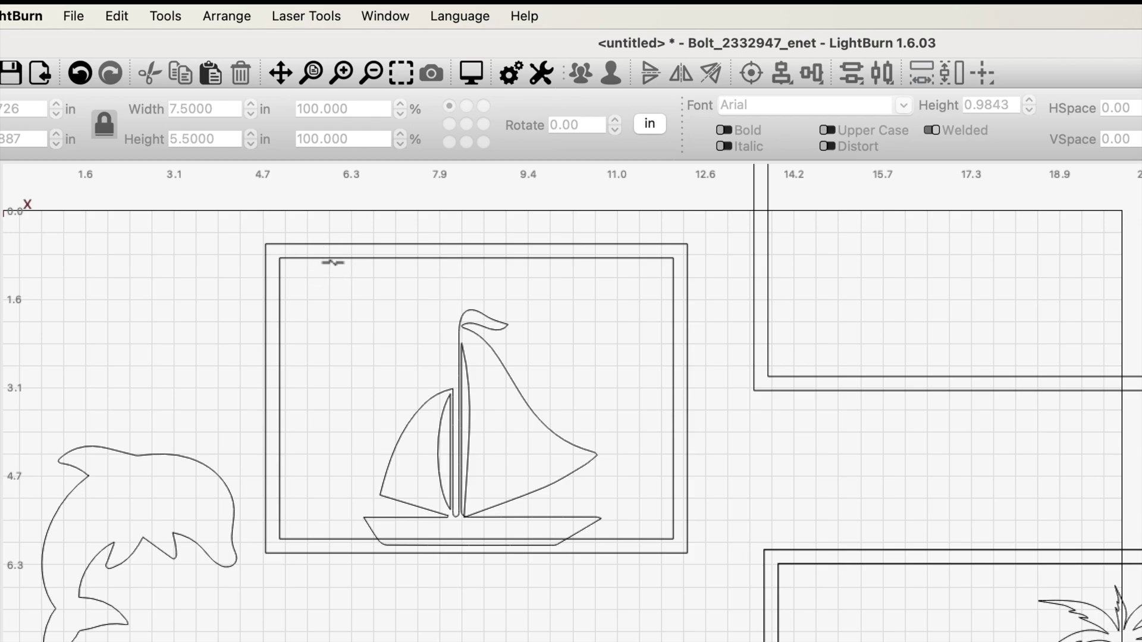
{"action": "left_click", "coordinate": [333, 260]}
{"action": "left_click", "coordinate": [449, 413], "text": "shift"}
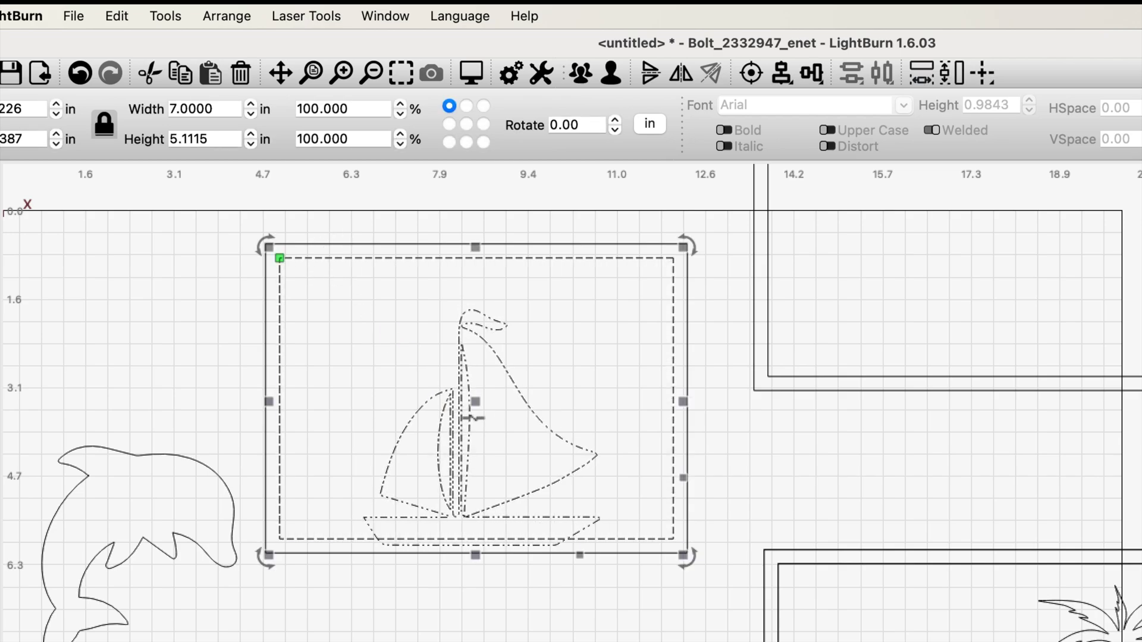
{"action": "left_click", "coordinate": [171, 16]}
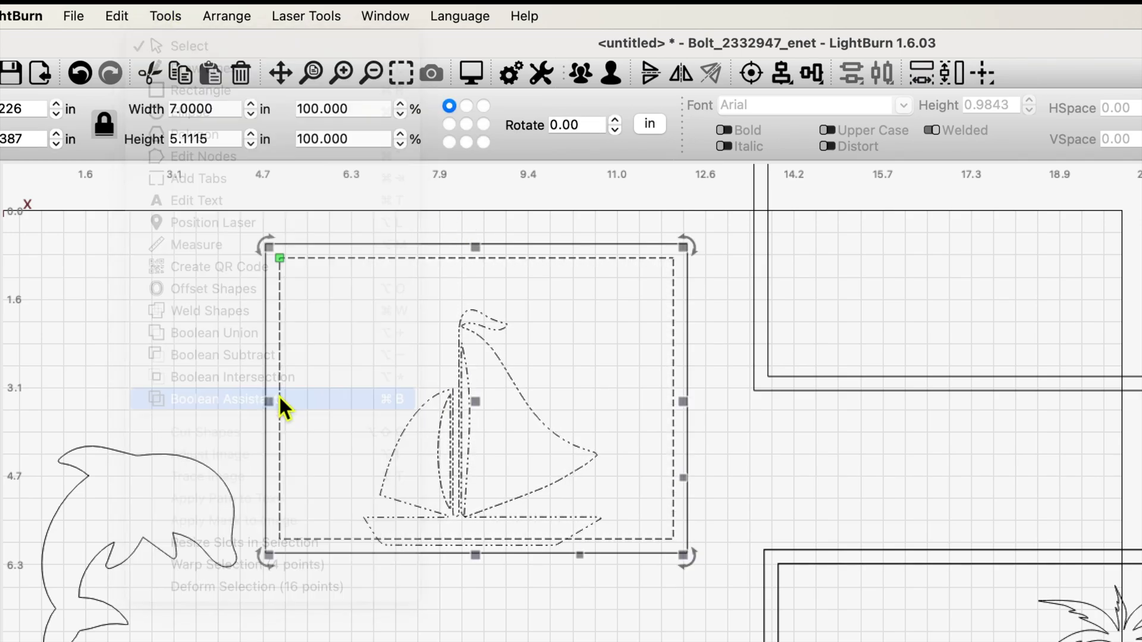
{"action": "left_click", "coordinate": [280, 400]}
{"action": "left_click", "coordinate": [808, 324]}
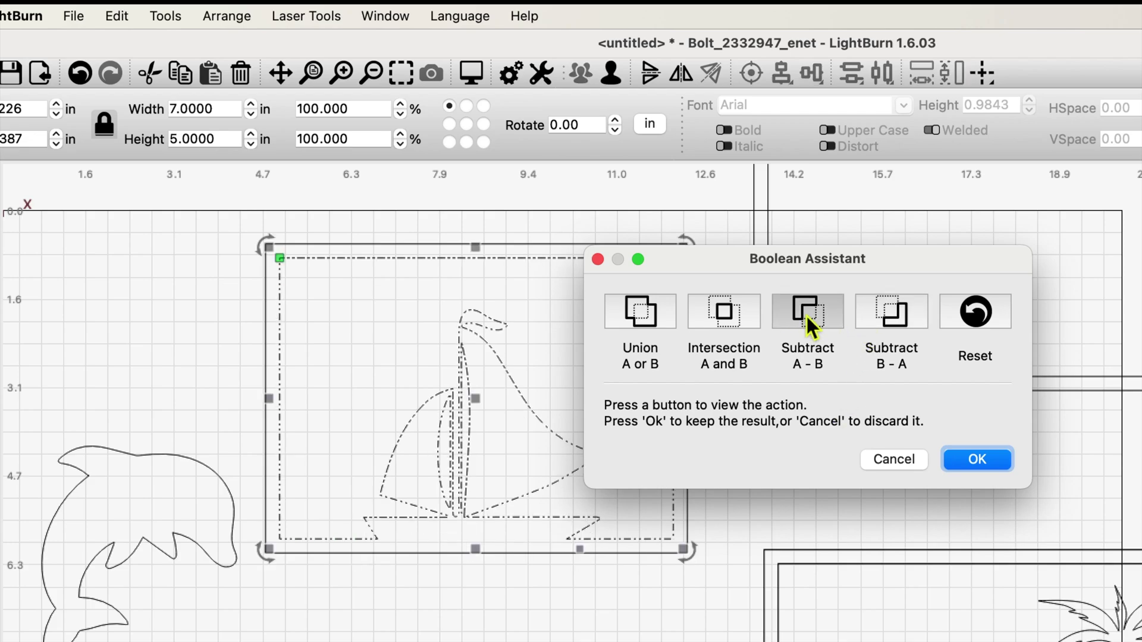
{"action": "left_click", "coordinate": [955, 464]}
Step: Group the outer frame with its sailboat cutout and stack it over the umbrella and palm tree frames
{"action": "left_click_drag", "start_coordinate": [694, 587], "coordinate": [317, 250]}
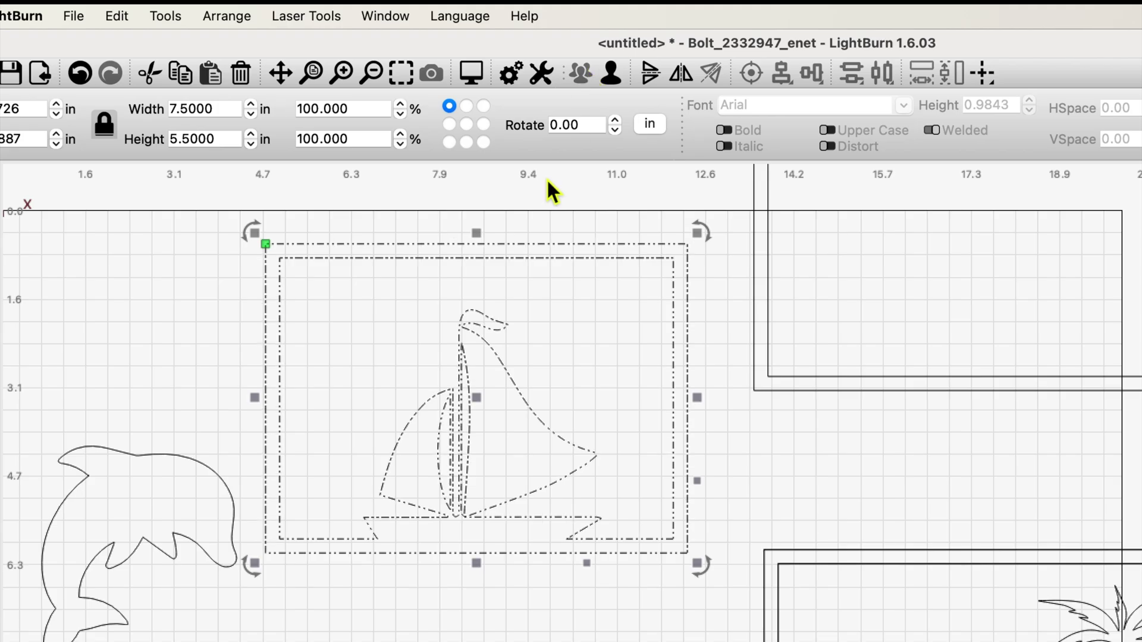
{"action": "left_click", "coordinate": [530, 611]}
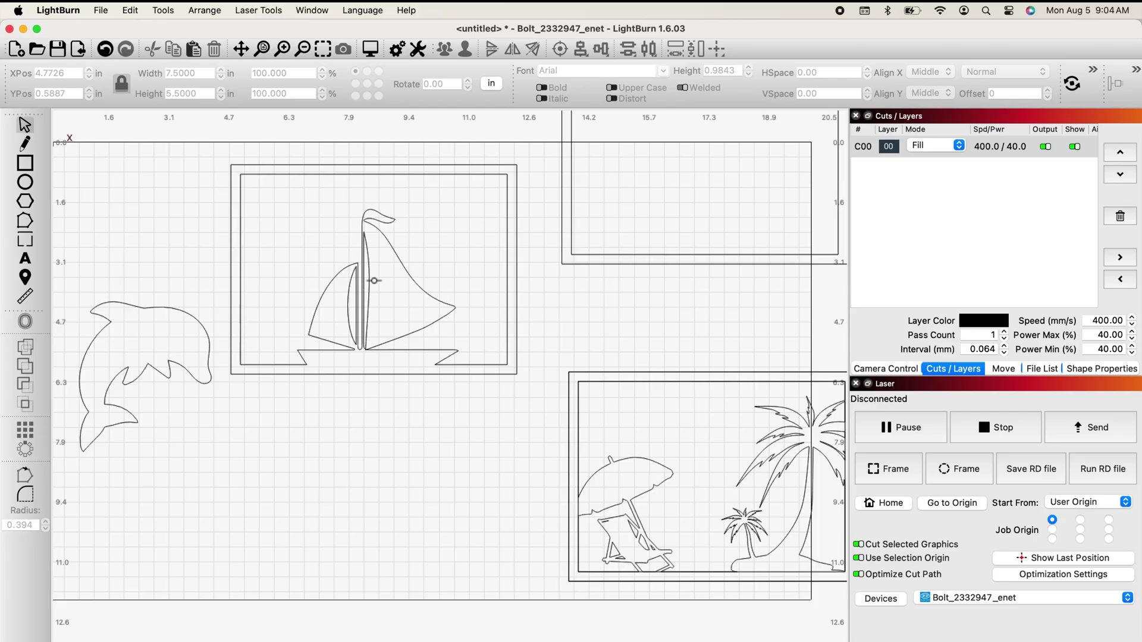
{"action": "left_click_drag", "start_coordinate": [374, 280], "coordinate": [720, 478]}
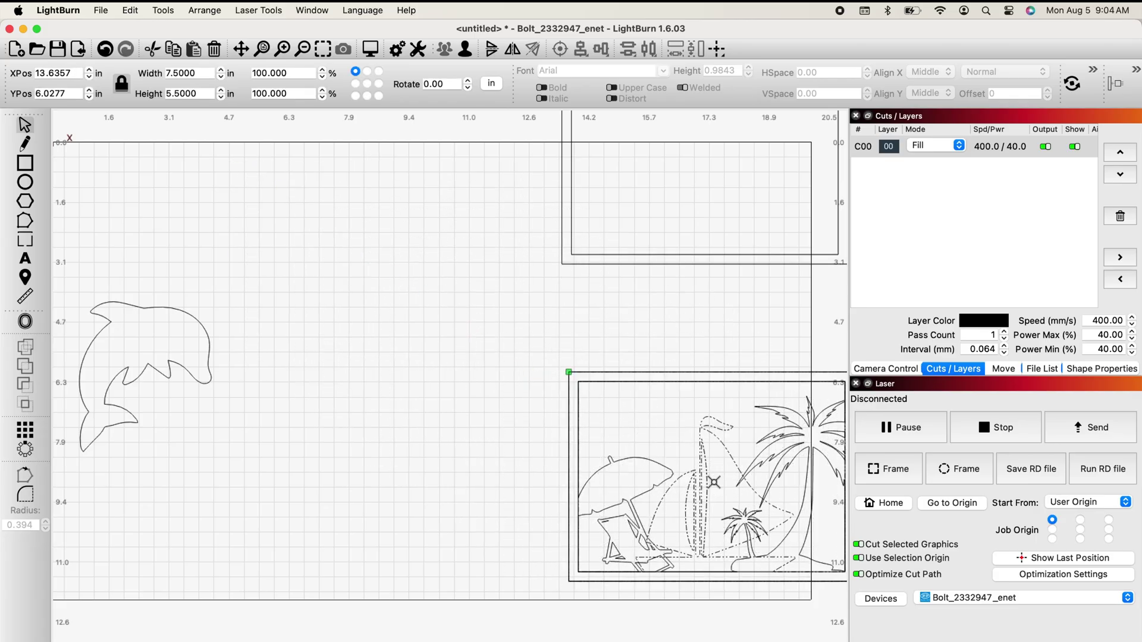
{"action": "left_click", "coordinate": [504, 423]}
Step: Move the last blank frame beside the dolphin and place the dolphin inside it, scaled to about 1.99 × 2.26 in
{"action": "left_click", "coordinate": [587, 255]}
{"action": "left_click_drag", "start_coordinate": [705, 163], "coordinate": [371, 300]}
{"action": "left_click", "coordinate": [169, 338]}
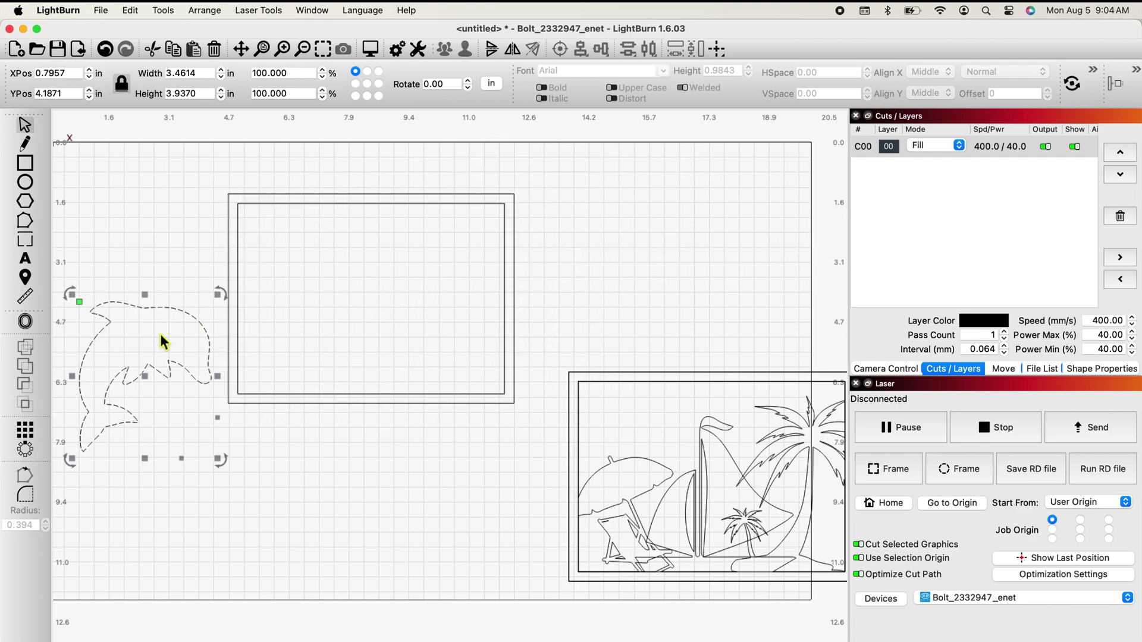
{"action": "left_click_drag", "start_coordinate": [146, 378], "coordinate": [324, 284]}
{"action": "left_click_drag", "start_coordinate": [251, 366], "coordinate": [317, 301]}
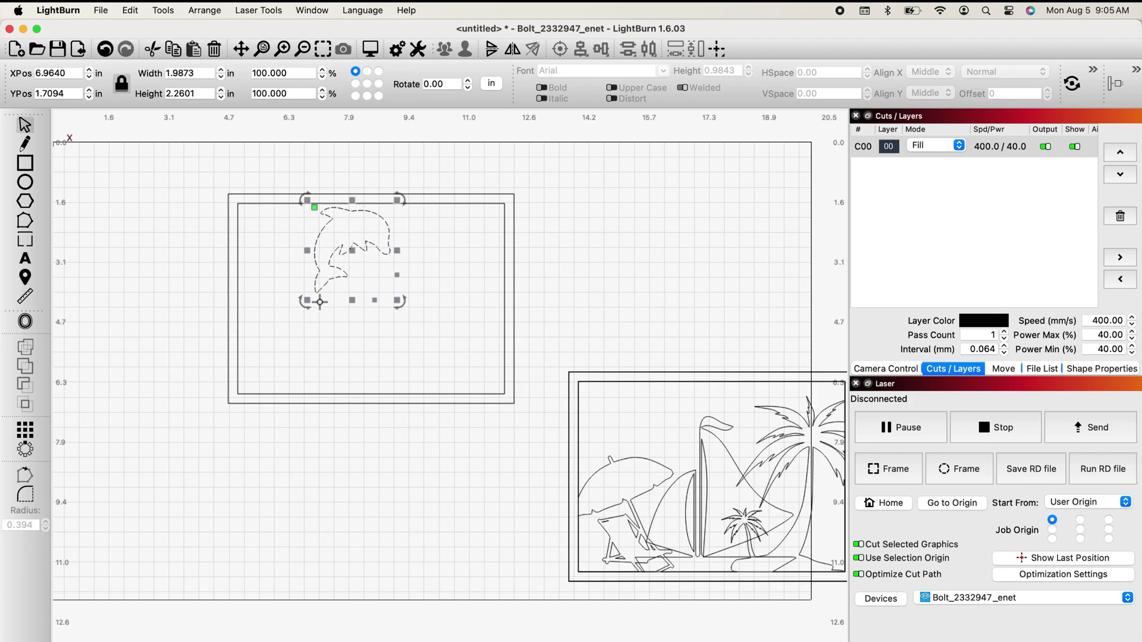
Step: Ungroup the frame, and resize the dolphin to about 1.91 × 2.17 in so it overlaps the frame's upper-left inner corner
{"action": "left_click", "coordinate": [239, 231]}
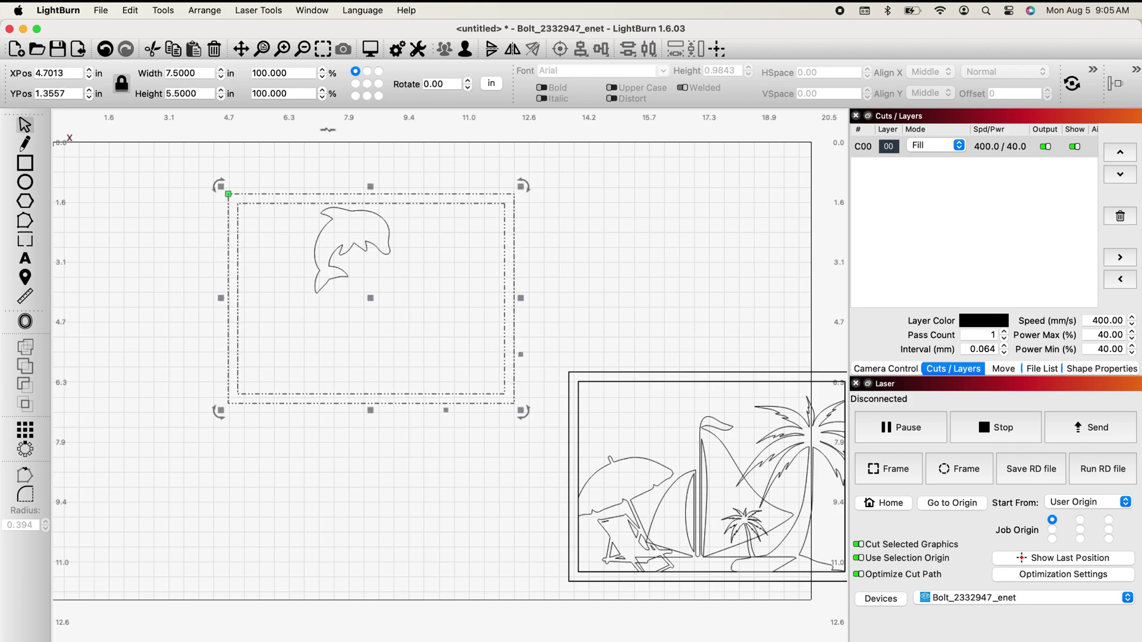
{"action": "left_click", "coordinate": [171, 249]}
{"action": "left_click", "coordinate": [354, 246]}
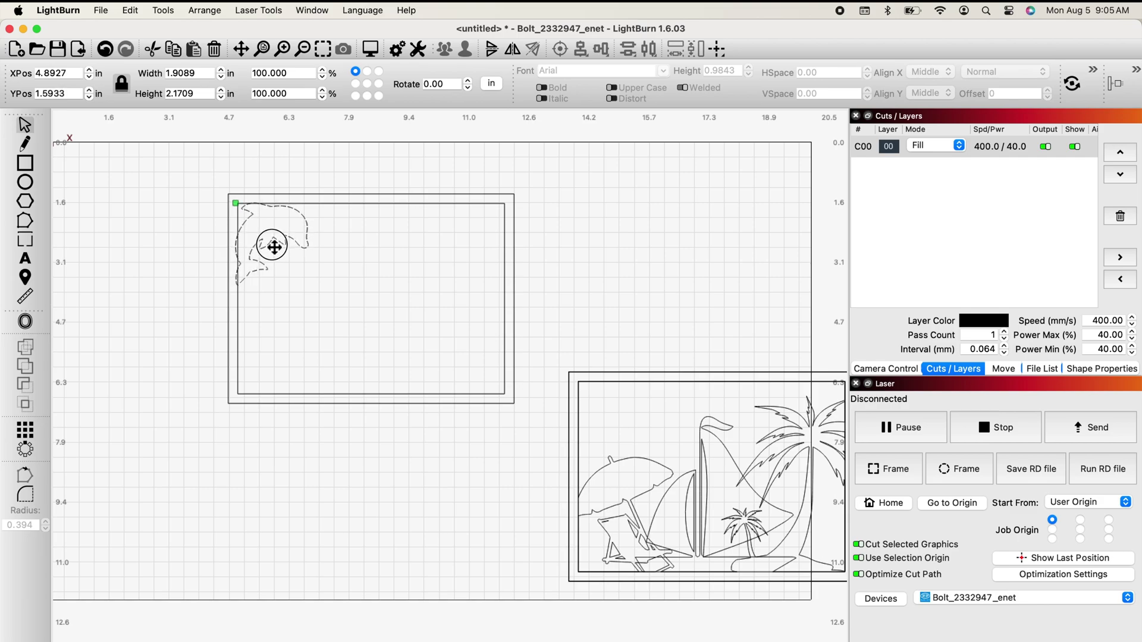
Step: Cut the dolphin out of the frame's inner rectangle with Boolean Subtract A - B
{"action": "left_click", "coordinate": [405, 206], "text": "shift"}
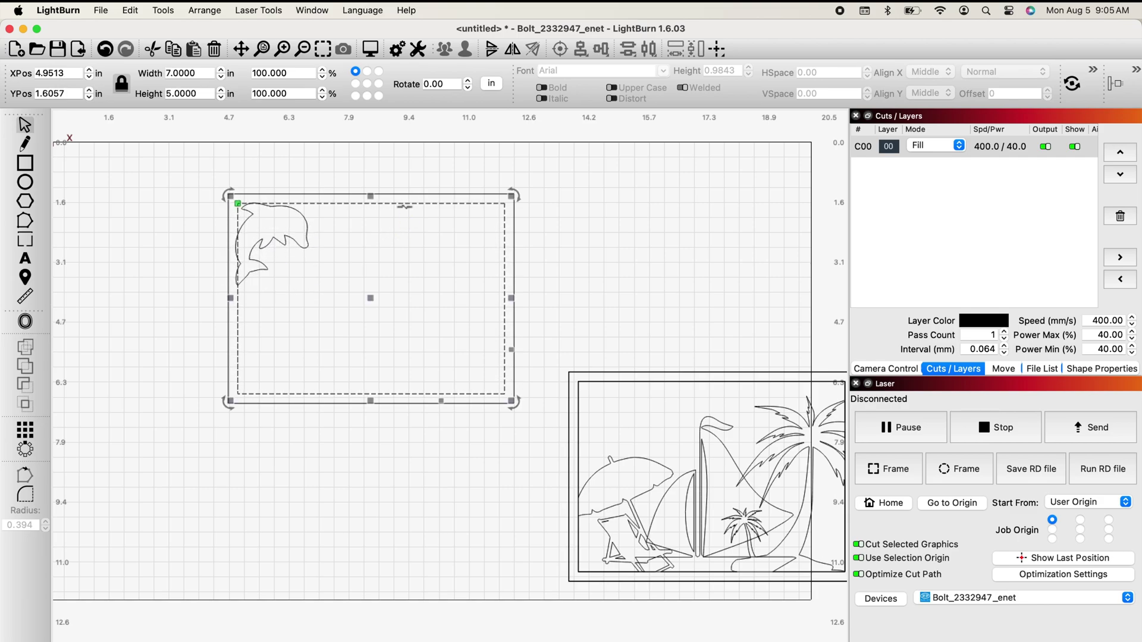
{"action": "left_click", "coordinate": [178, 12]}
{"action": "left_click", "coordinate": [188, 267]}
{"action": "left_click", "coordinate": [605, 221]}
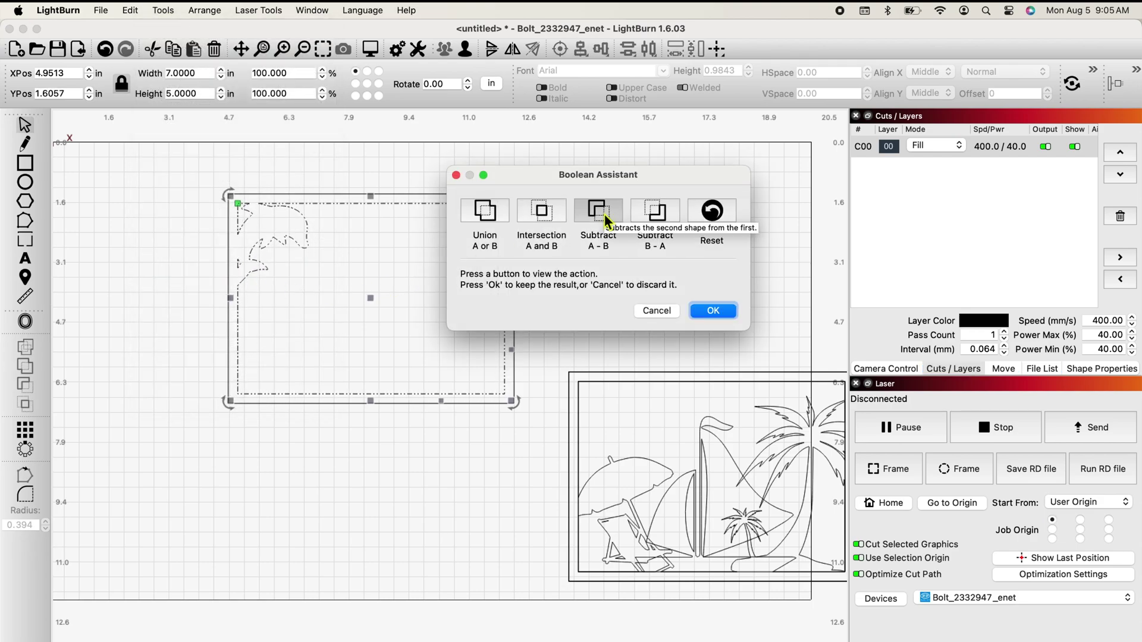
{"action": "left_click", "coordinate": [713, 310]}
Step: Group the outer frame with its dolphin cutout and stack it over the other three finished frames
{"action": "left_click_drag", "start_coordinate": [525, 415], "coordinate": [188, 182]}
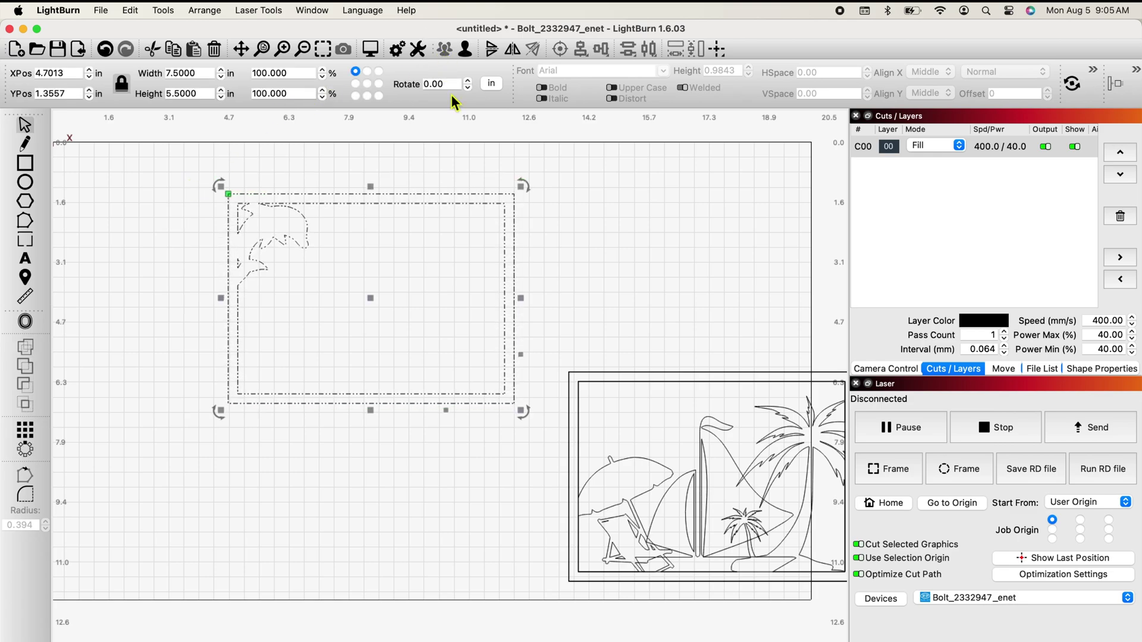
{"action": "left_click_drag", "start_coordinate": [380, 302], "coordinate": [718, 482]}
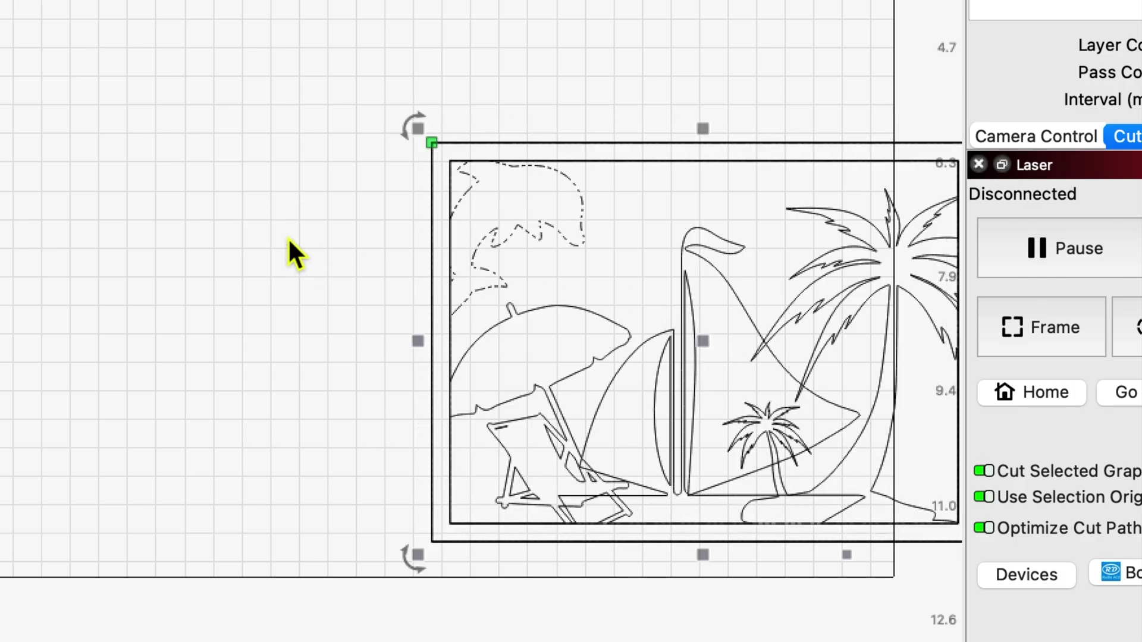
{"action": "left_click", "coordinate": [288, 237]}
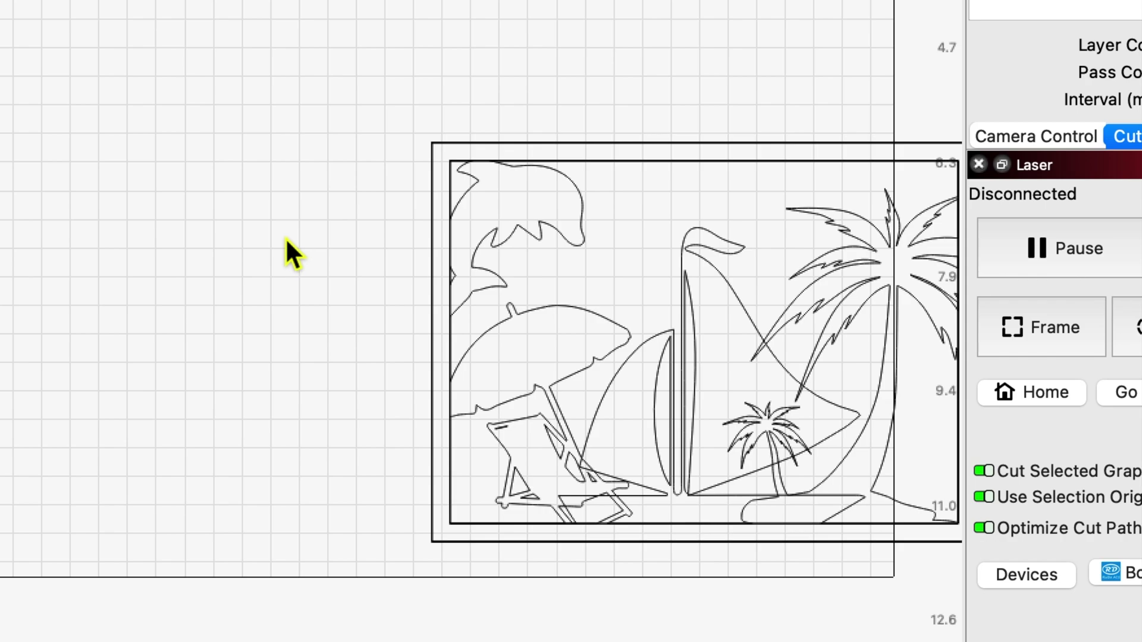
Step: Spread the four stacked frames into a two-by-two layout, with sailboat and umbrella above, palm trees and dolphin below
{"action": "left_click_drag", "start_coordinate": [230, 251], "coordinate": [323, 290]}
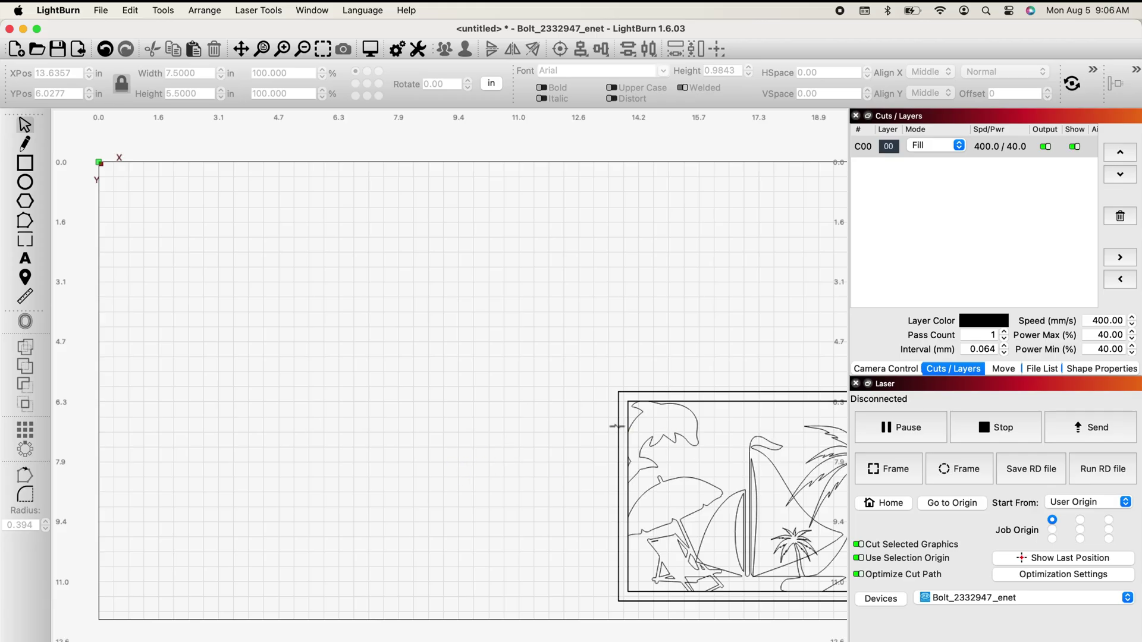
{"action": "left_click_drag", "start_coordinate": [756, 466], "coordinate": [249, 265]}
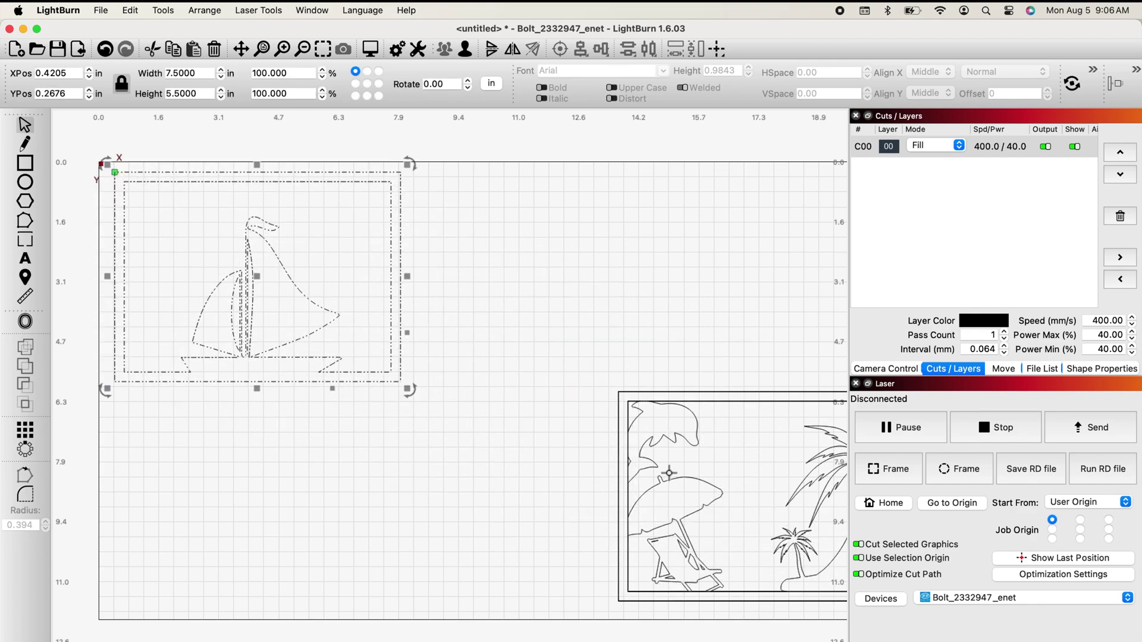
{"action": "left_click_drag", "start_coordinate": [760, 497], "coordinate": [573, 260]}
{"action": "left_click", "coordinate": [764, 500]}
{"action": "left_click_drag", "start_coordinate": [764, 499], "coordinate": [249, 500]}
{"action": "left_click", "coordinate": [762, 496]}
{"action": "left_click_drag", "start_coordinate": [762, 496], "coordinate": [569, 499]}
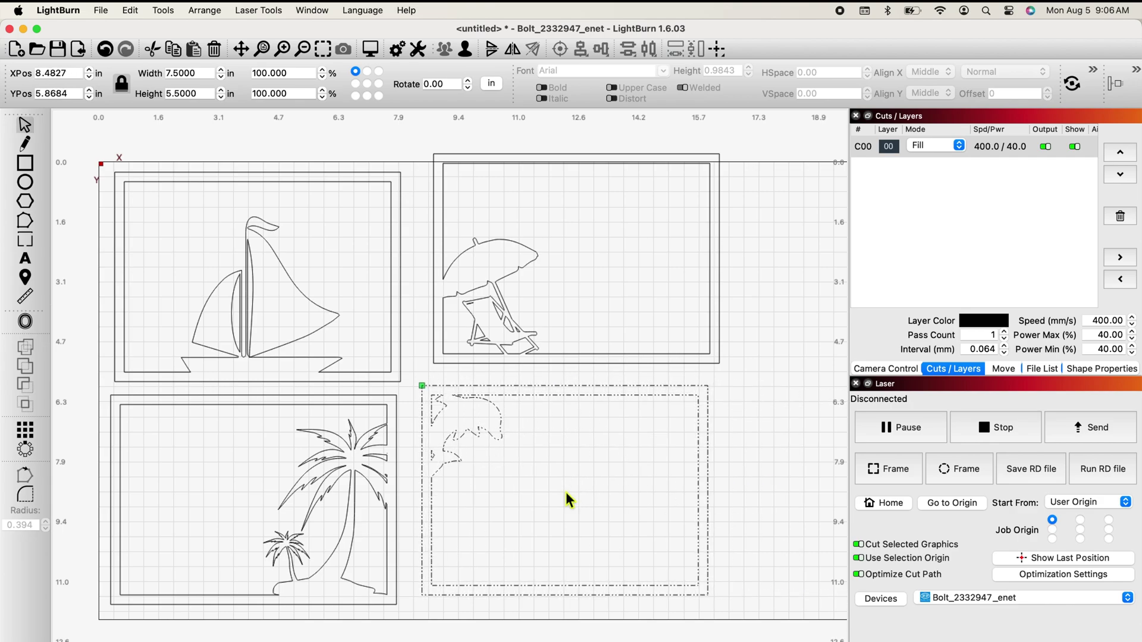
{"action": "left_click", "coordinate": [397, 242]}
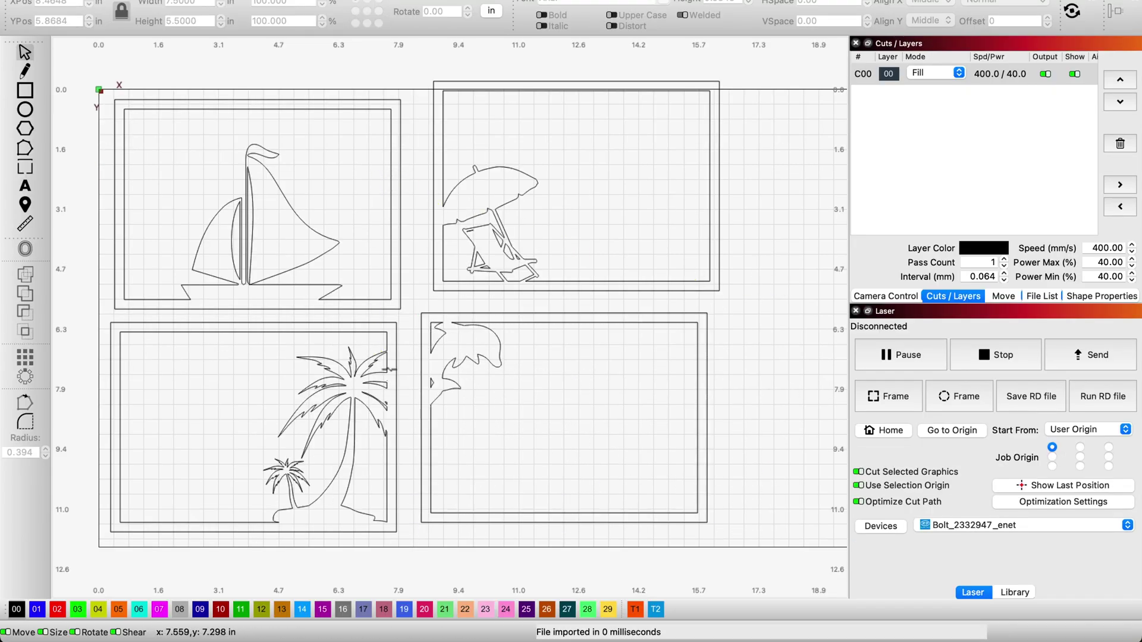
Step: Assign the palm tree frame to the red layer 02
{"action": "left_click", "coordinate": [390, 369]}
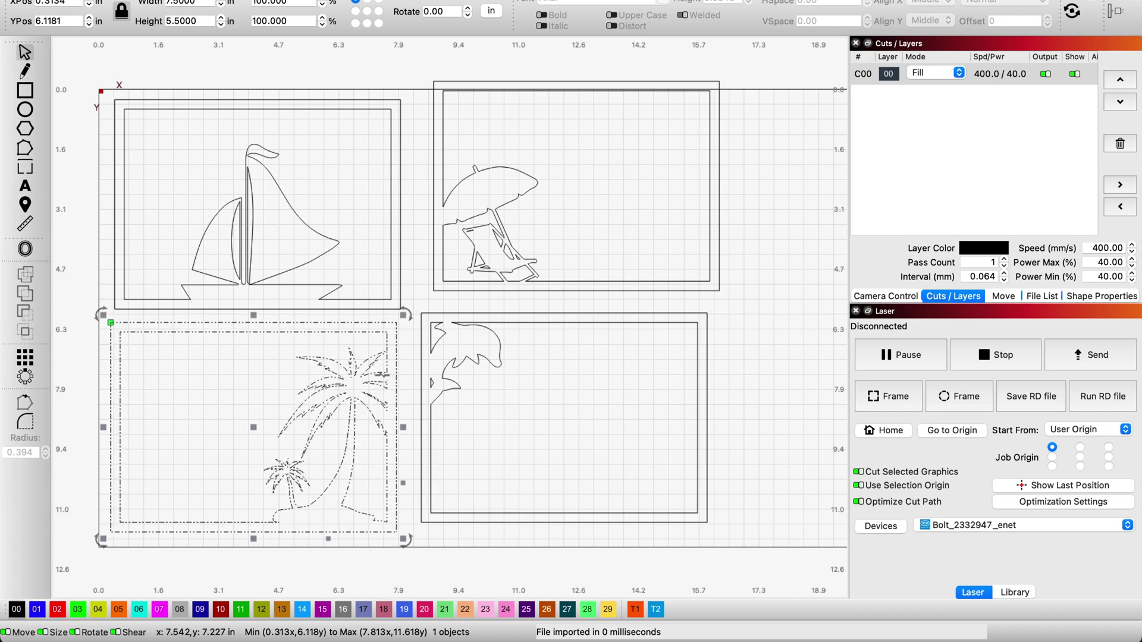
{"action": "left_click", "coordinate": [58, 610]}
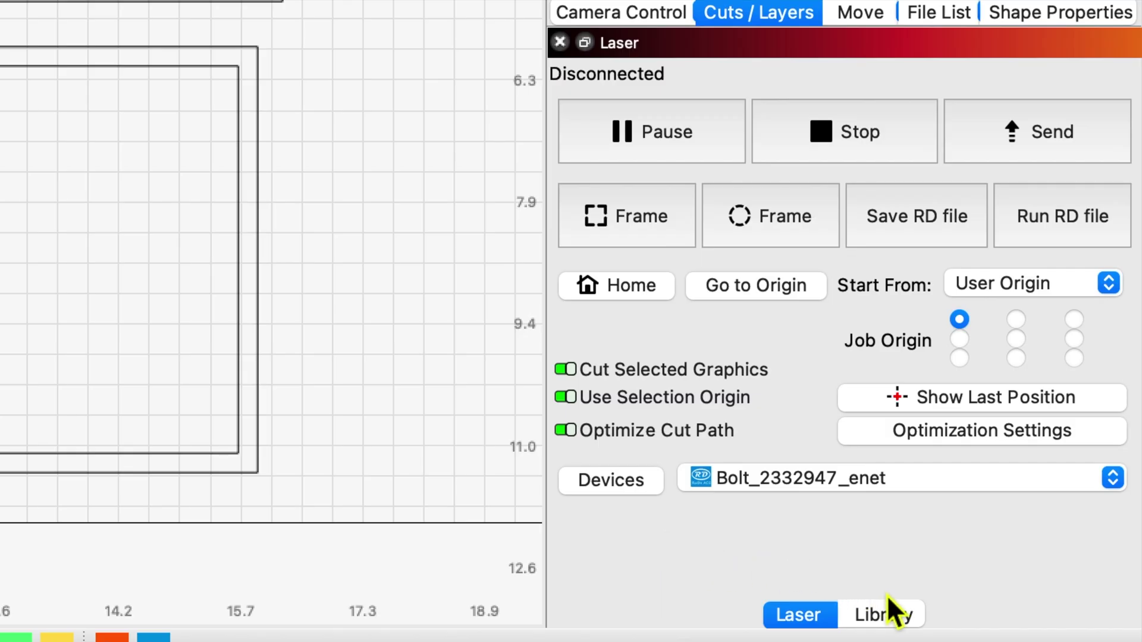
Step: Assign the library's Craft Plywood 1/8 in "Cut- 2.5" Lens" preset to the red layer 02
{"action": "left_click", "coordinate": [886, 615]}
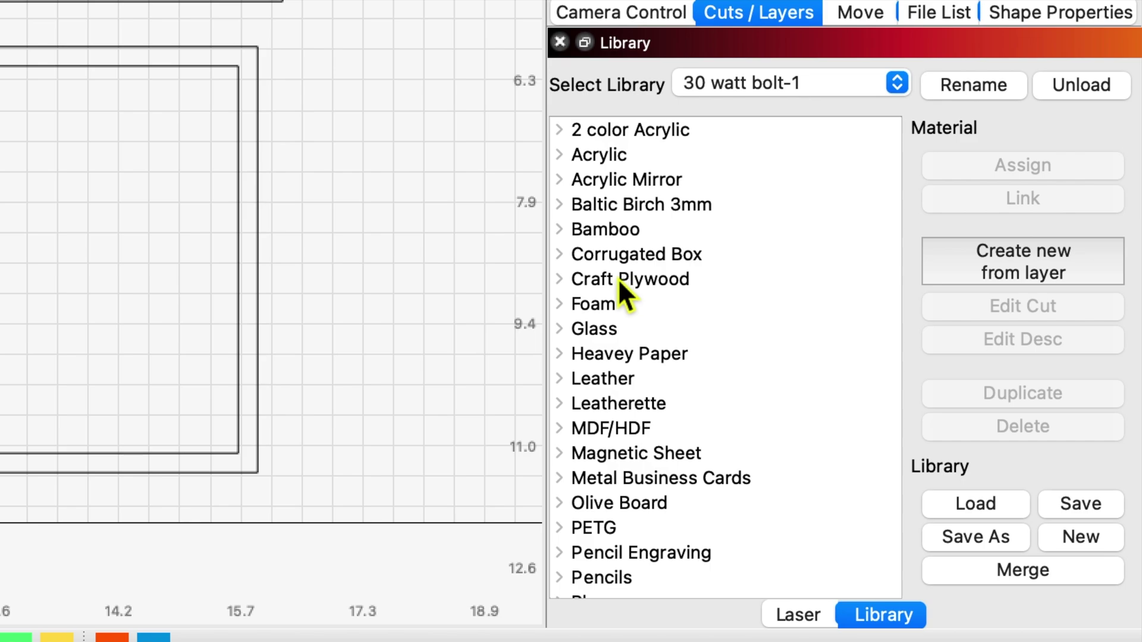
{"action": "left_click", "coordinate": [562, 285]}
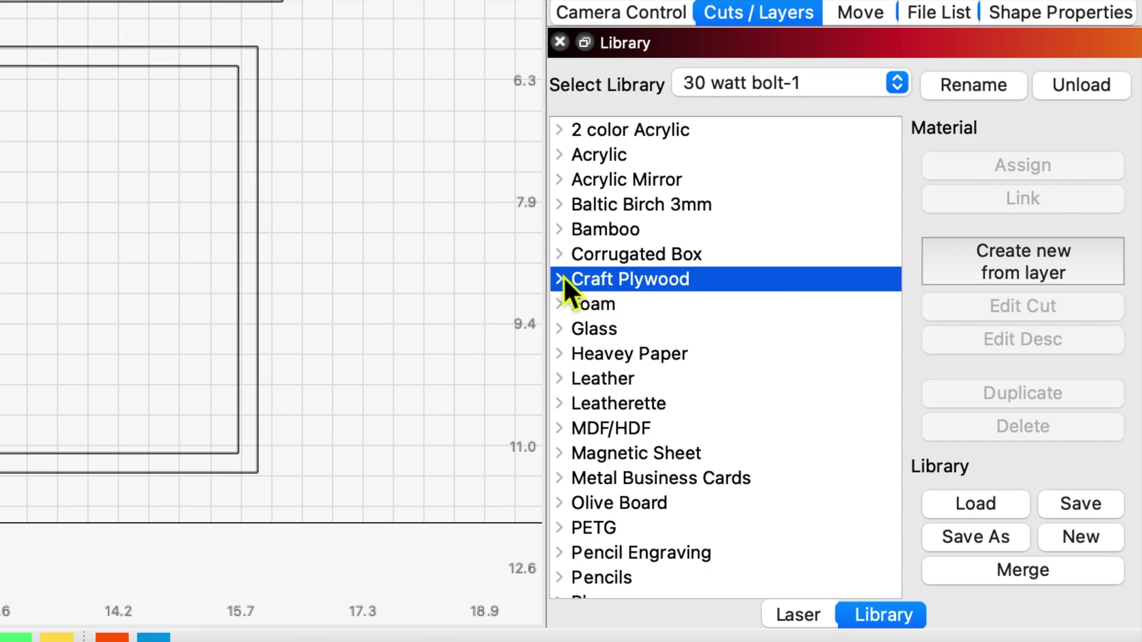
{"action": "left_click", "coordinate": [559, 279]}
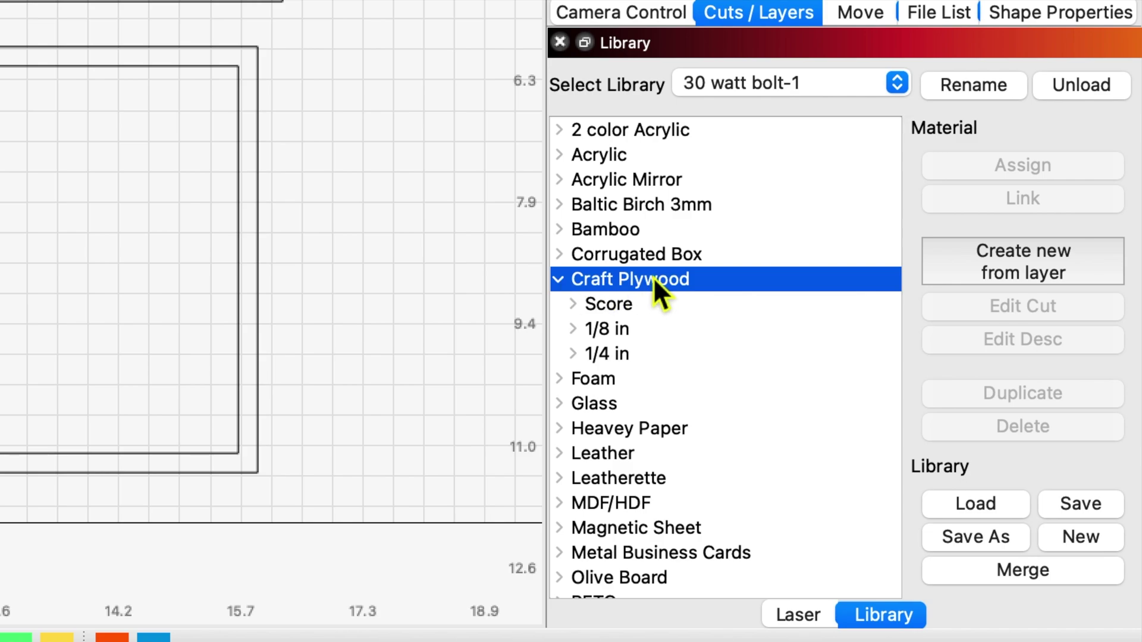
{"action": "left_click", "coordinate": [576, 327]}
{"action": "left_click", "coordinate": [574, 328]}
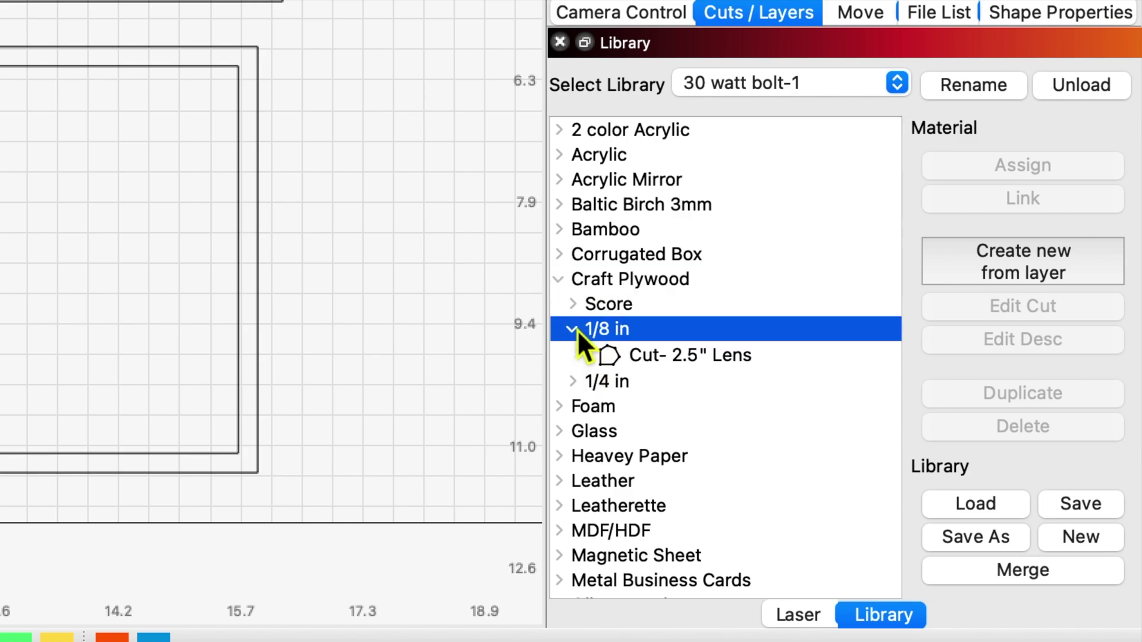
{"action": "left_click", "coordinate": [702, 356]}
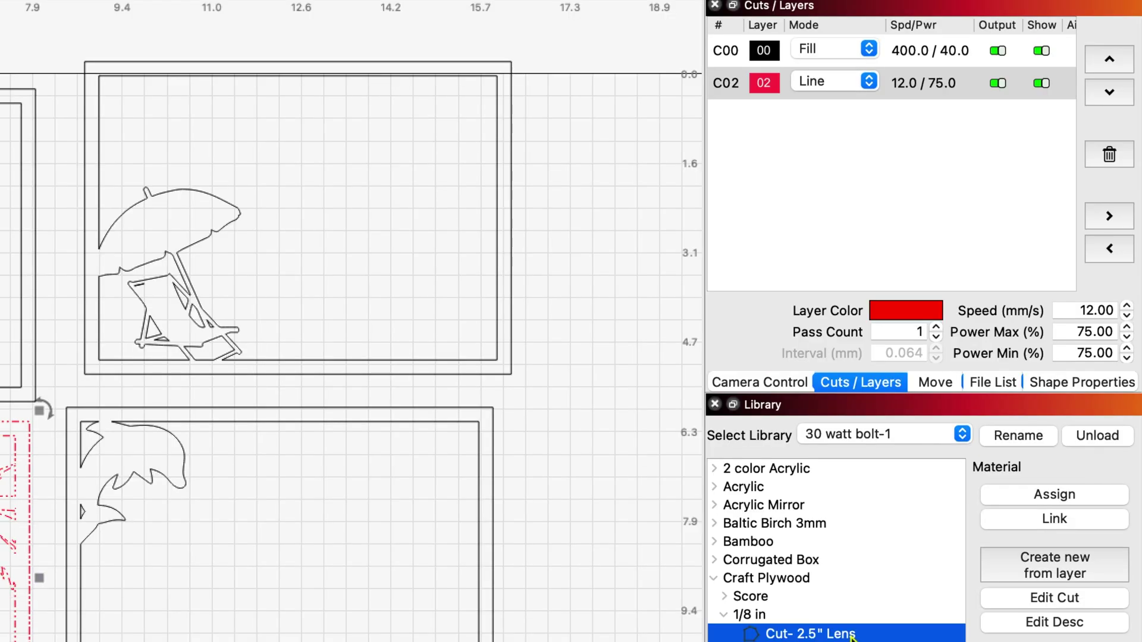
{"action": "left_click", "coordinate": [1056, 493]}
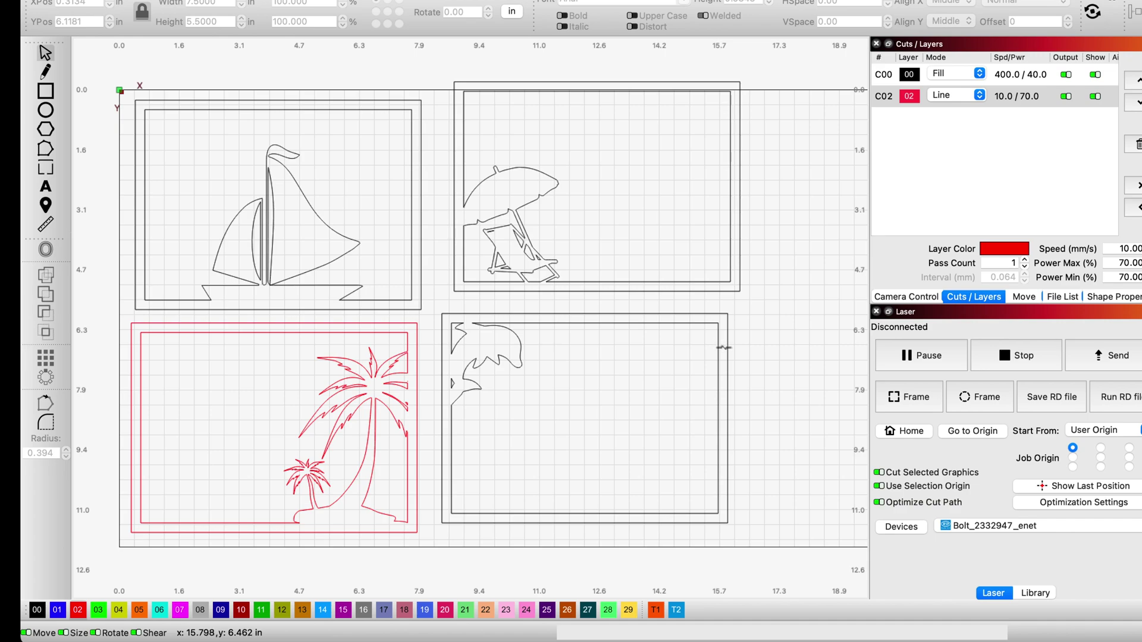
Step: Assign the sailboat, umbrella and dolphin frames to the red layer 02 together
{"action": "left_click", "coordinate": [423, 267]}
{"action": "scroll", "coordinate": [423, 267], "scroll_direction": "down", "scroll_amount": 1}
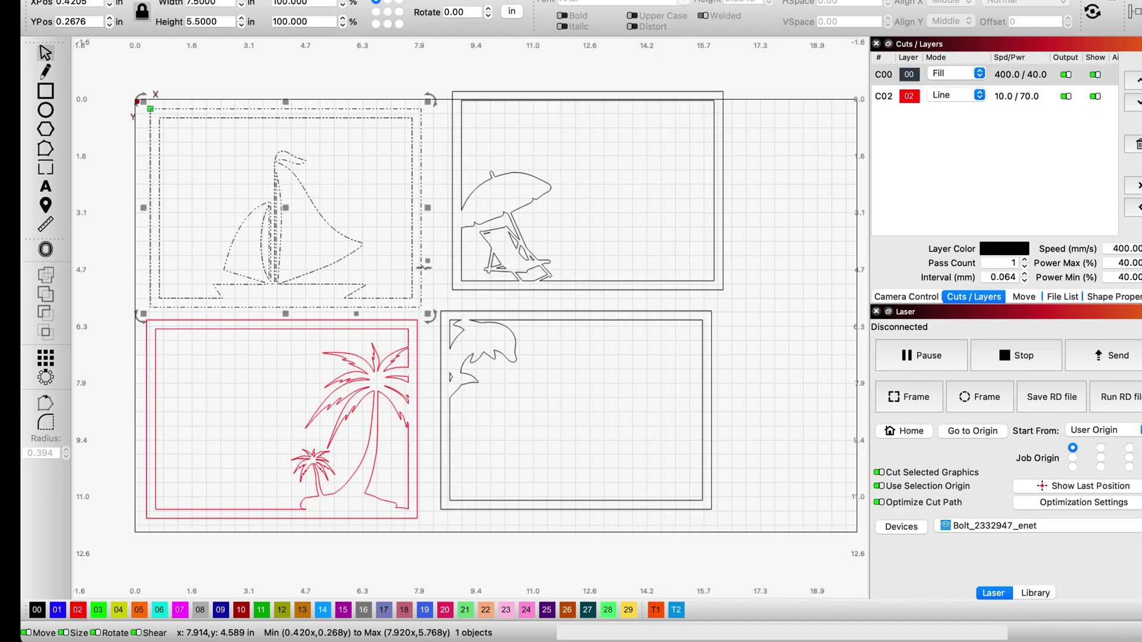
{"action": "left_click", "coordinate": [455, 265], "text": "shift"}
{"action": "left_click", "coordinate": [445, 379], "text": "shift"}
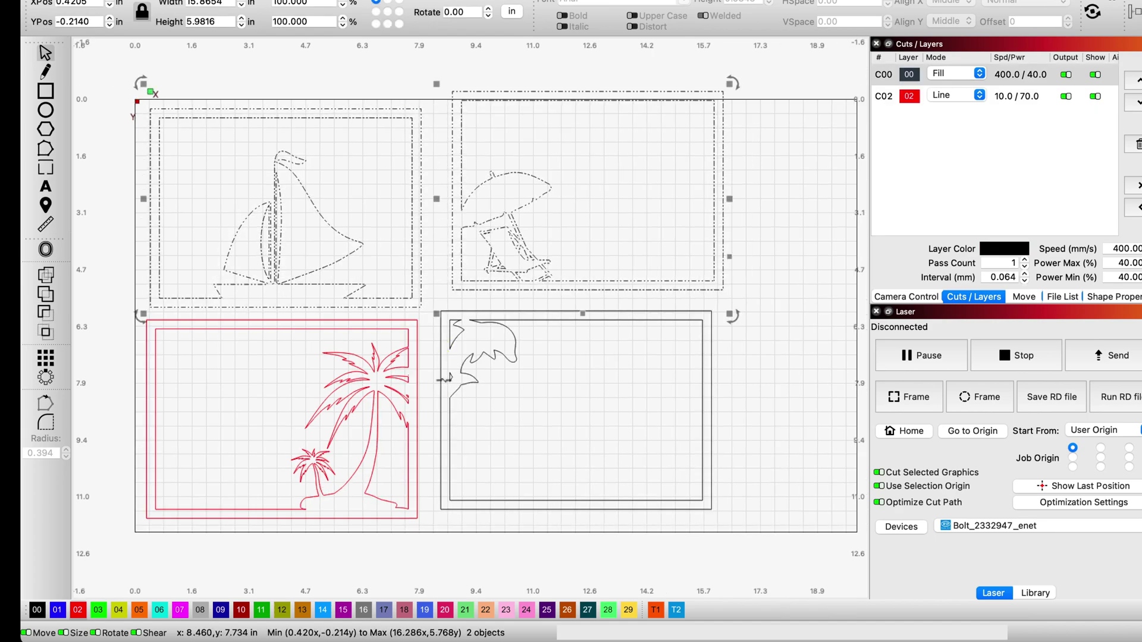
{"action": "left_click", "coordinate": [78, 609]}
{"action": "left_click", "coordinate": [743, 246]}
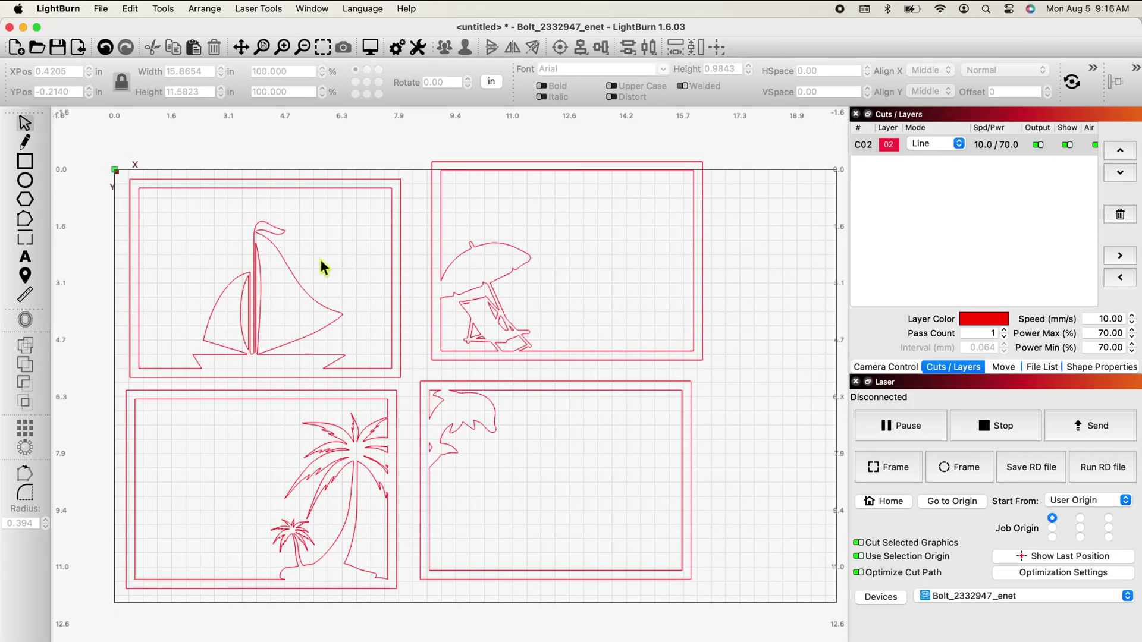
Step: Tighten the two-by-two layout so all four frames sit close together, without overlapping, inside the work area
{"action": "left_click", "coordinate": [279, 257]}
{"action": "left_click_drag", "start_coordinate": [267, 275], "coordinate": [274, 275]}
{"action": "left_click", "coordinate": [267, 489]}
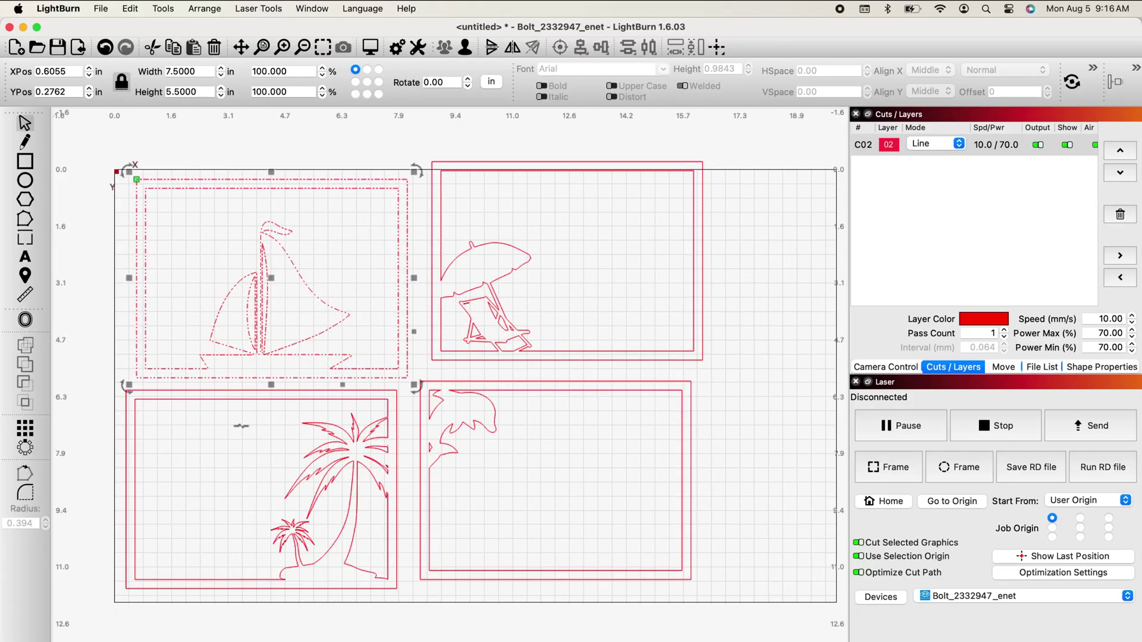
{"action": "left_click", "coordinate": [274, 478]}
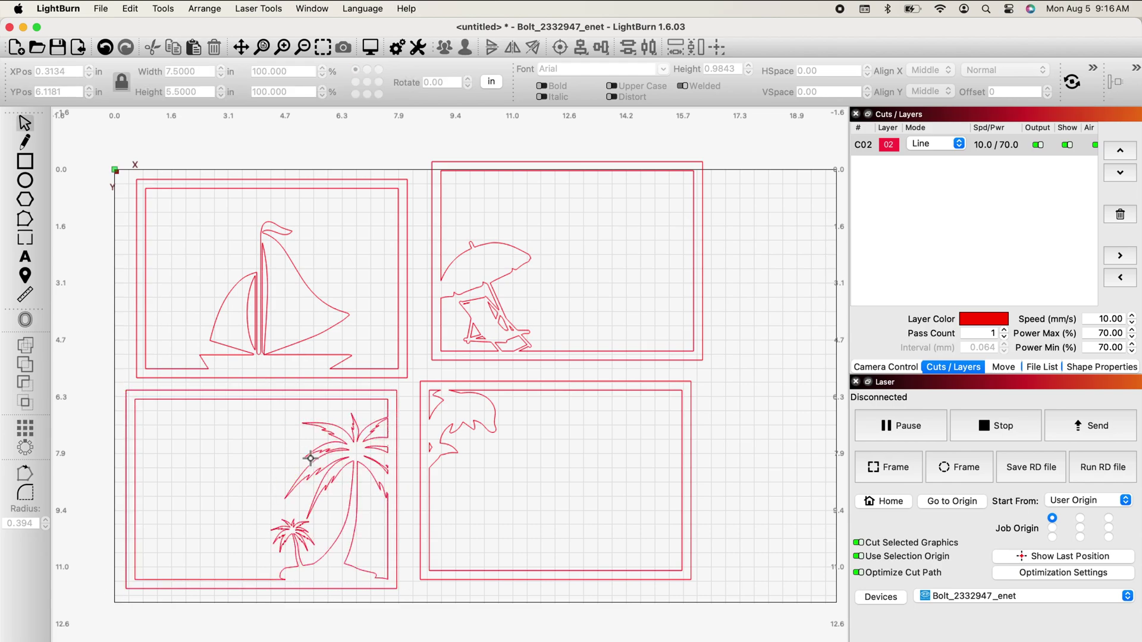
{"action": "left_click_drag", "start_coordinate": [265, 481], "coordinate": [273, 478]}
{"action": "left_click_drag", "start_coordinate": [558, 483], "coordinate": [555, 488]}
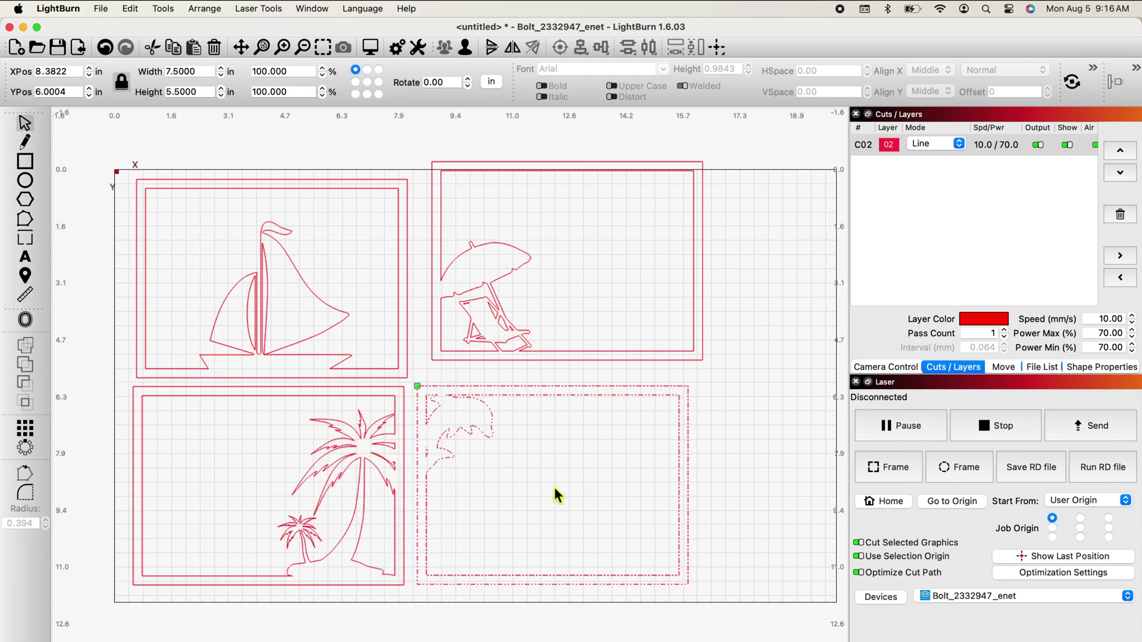
{"action": "left_click_drag", "start_coordinate": [566, 262], "coordinate": [551, 280]}
{"action": "left_click_drag", "start_coordinate": [551, 476], "coordinate": [554, 488]}
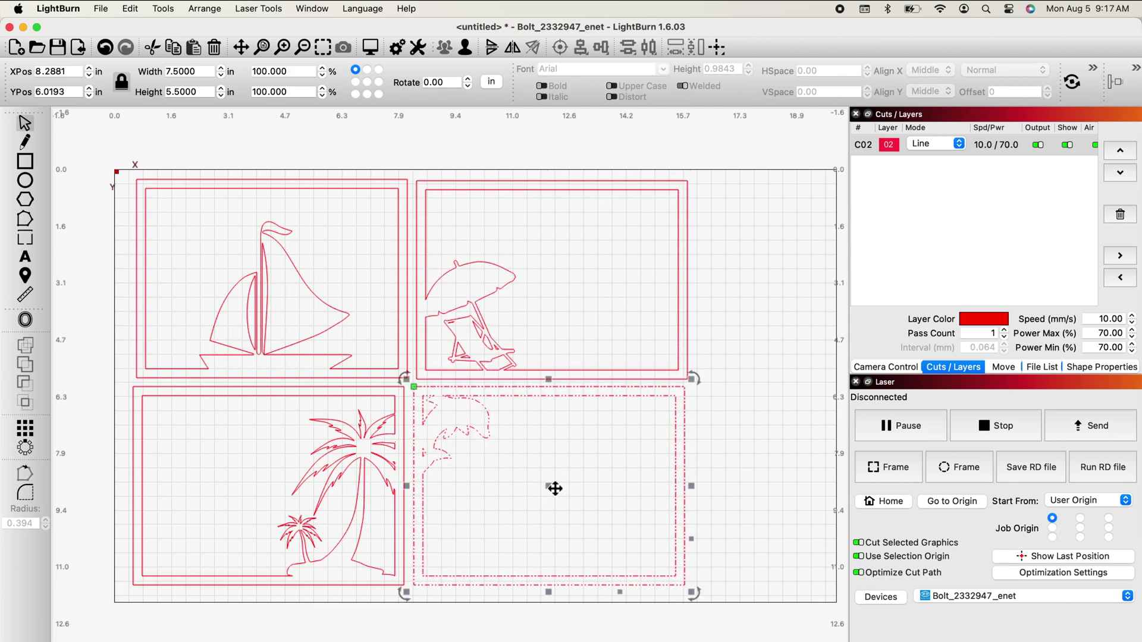
Step: Preview the cut of all four selected frames and send the job to the laser
{"action": "left_click", "coordinate": [743, 364]}
{"action": "left_click_drag", "start_coordinate": [705, 582], "coordinate": [116, 170]}
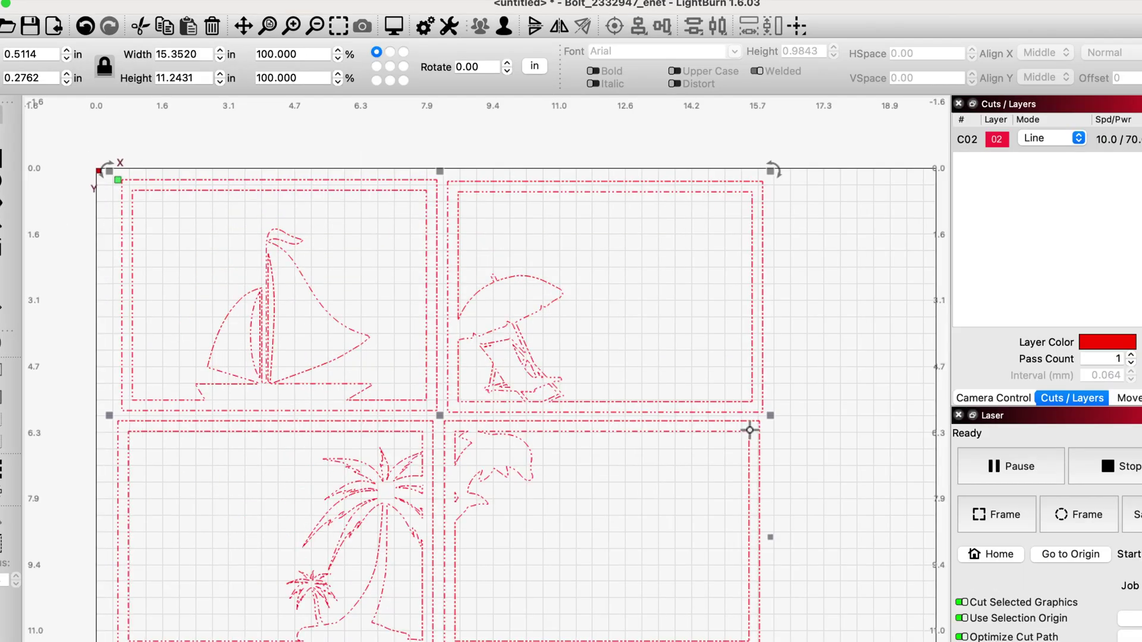
{"action": "left_click", "coordinate": [392, 25]}
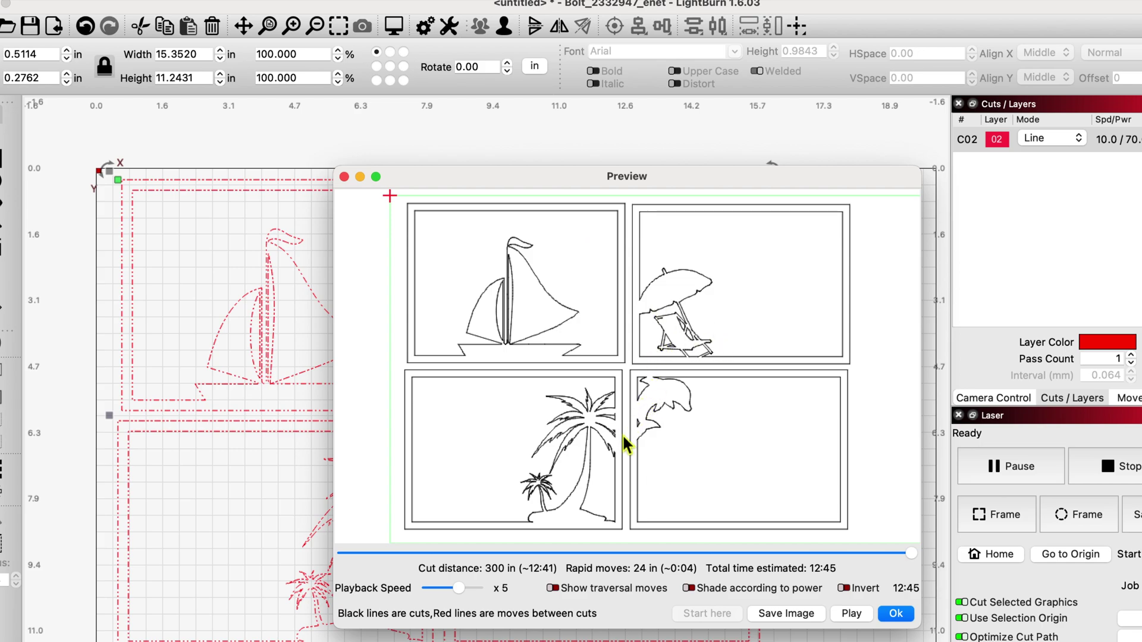
{"action": "left_click", "coordinate": [896, 613]}
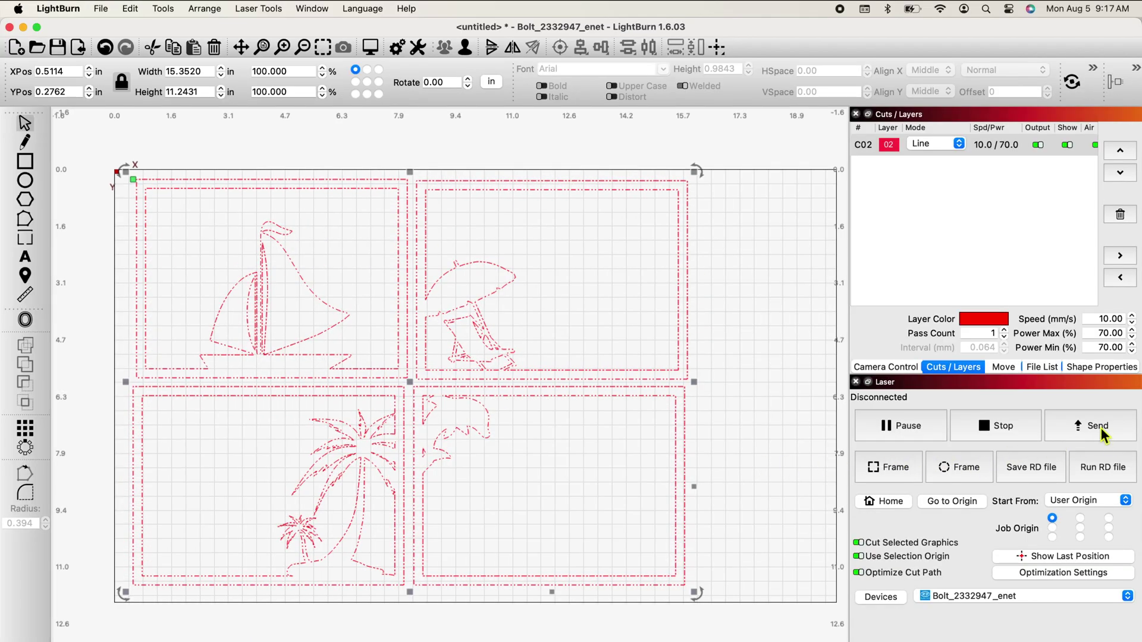
{"action": "left_click", "coordinate": [1101, 427]}
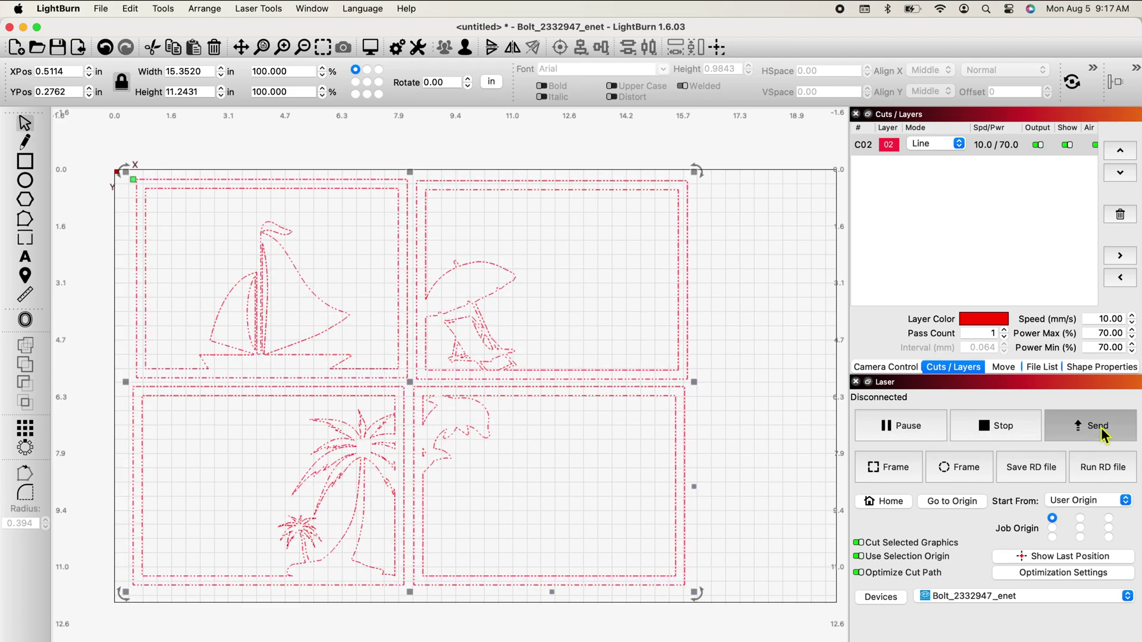